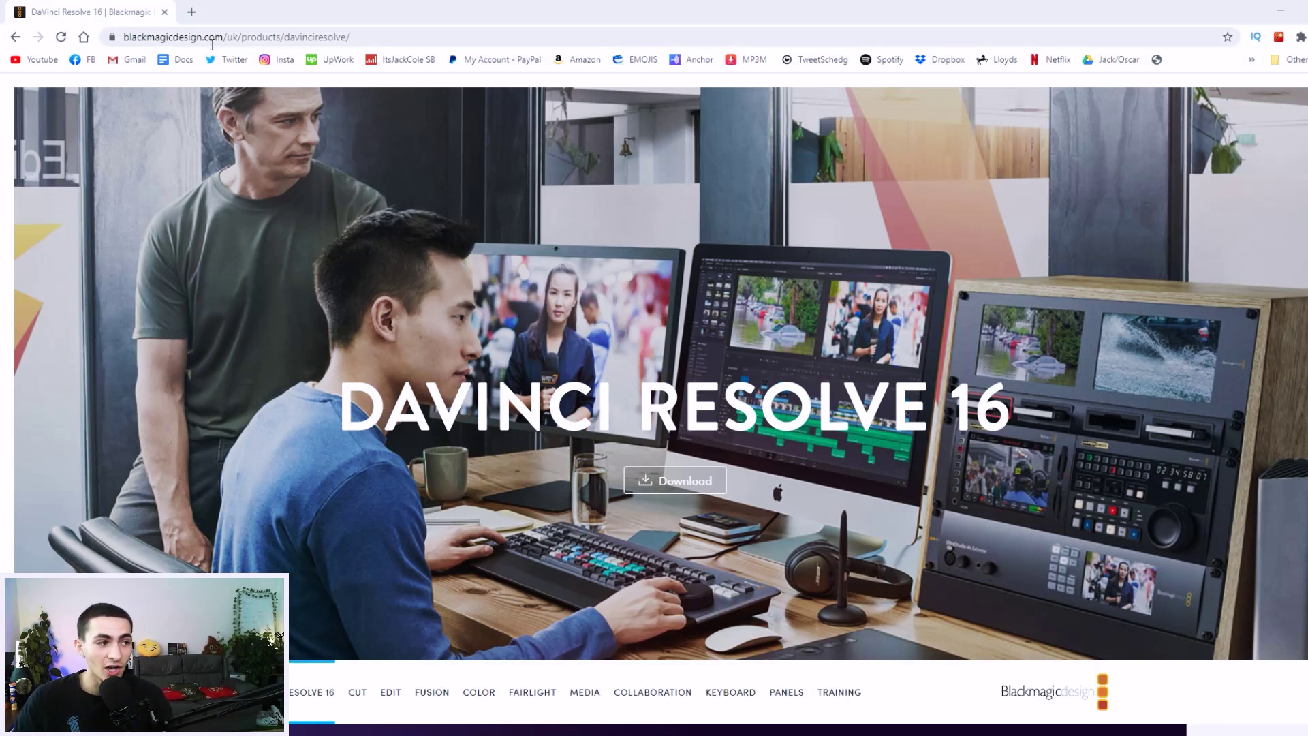
# Open the download options for DaVinci Resolve 16 on the Blackmagic Design product page
pyautogui.doubleClick(329, 36)
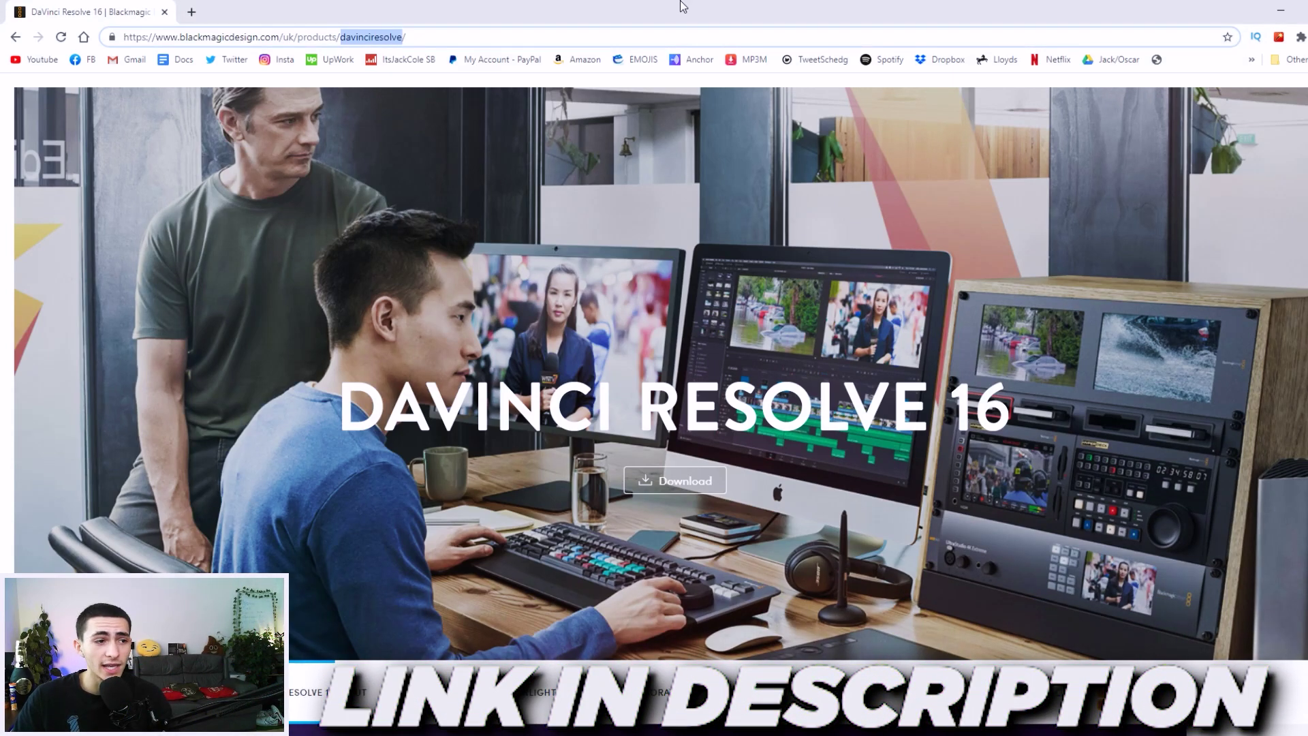
pyautogui.click(615, 122)
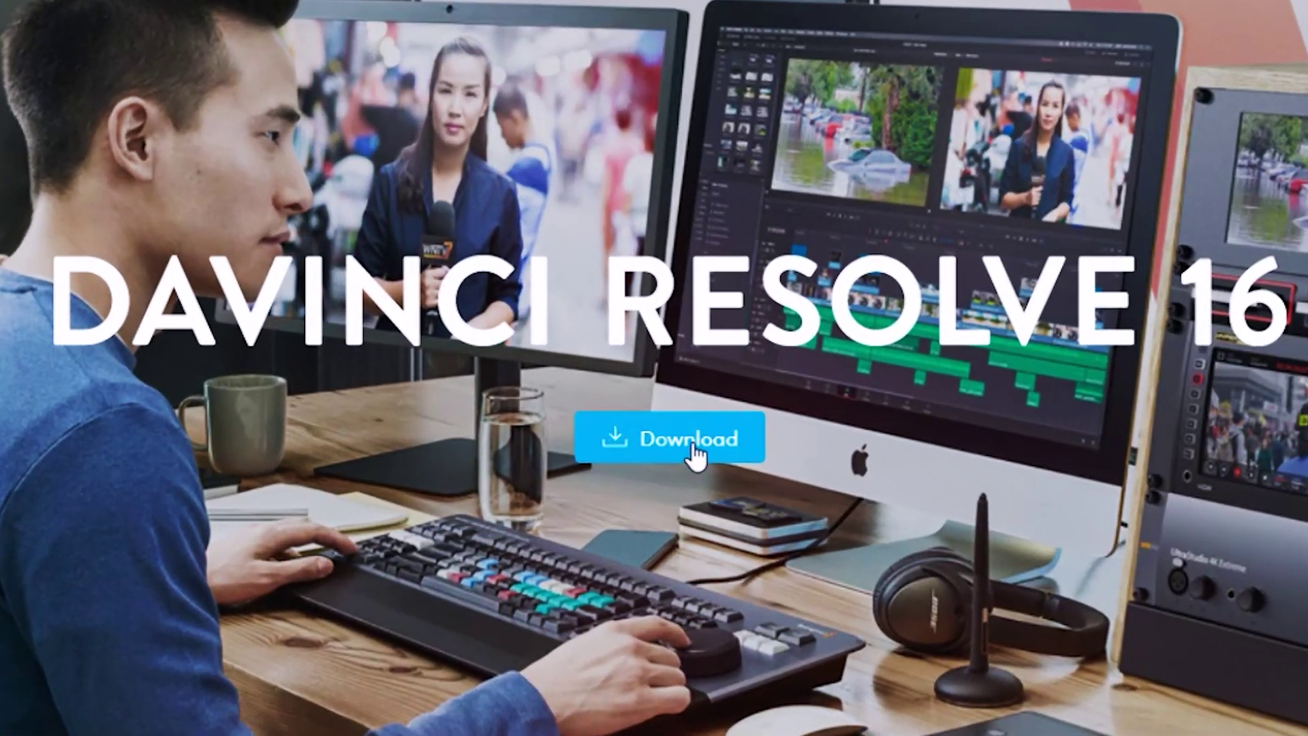
pyautogui.click(693, 450)
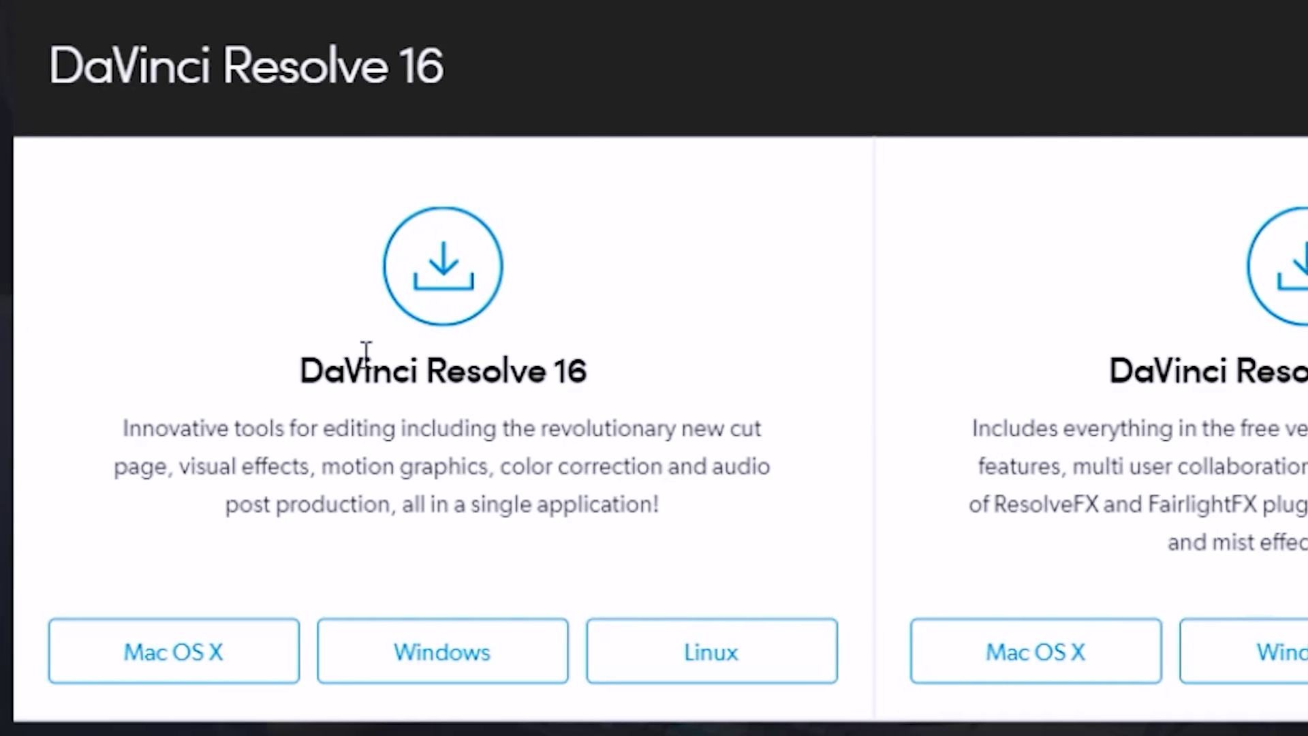
# Choose the Windows download of the free DaVinci Resolve 16 edition rather than the Studio edition
pyautogui.doubleClick(366, 351)
pyautogui.click(602, 363)
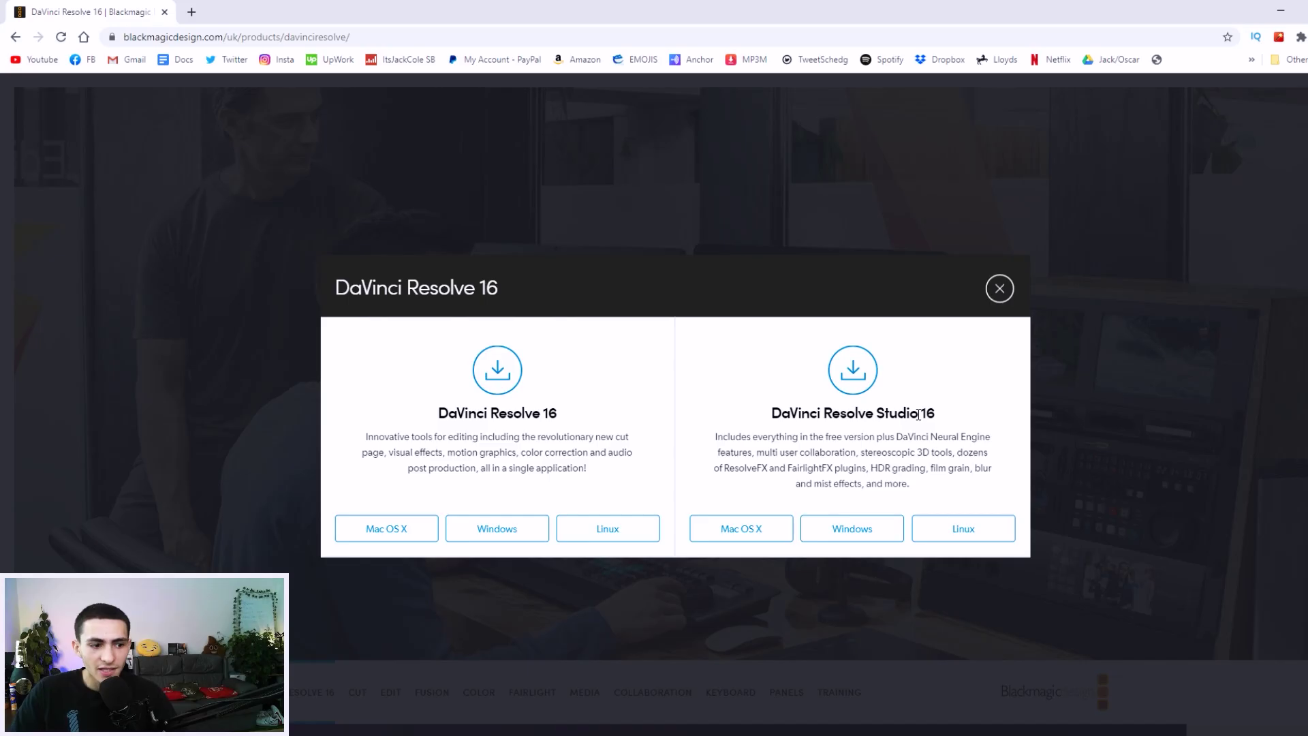
pyautogui.moveTo(938, 418); pyautogui.dragTo(800, 388)
pyautogui.click(800, 389)
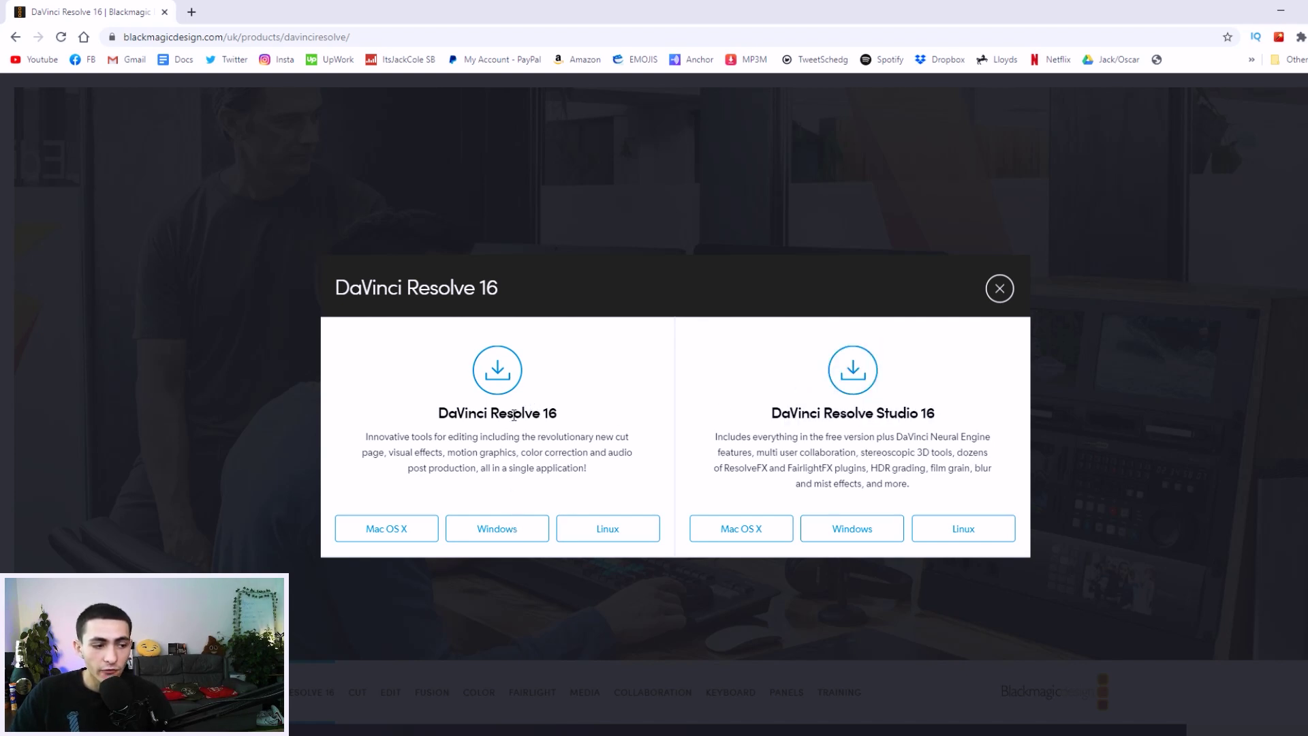
pyautogui.moveTo(434, 411); pyautogui.dragTo(597, 436)
pyautogui.click(596, 436)
pyautogui.click(525, 530)
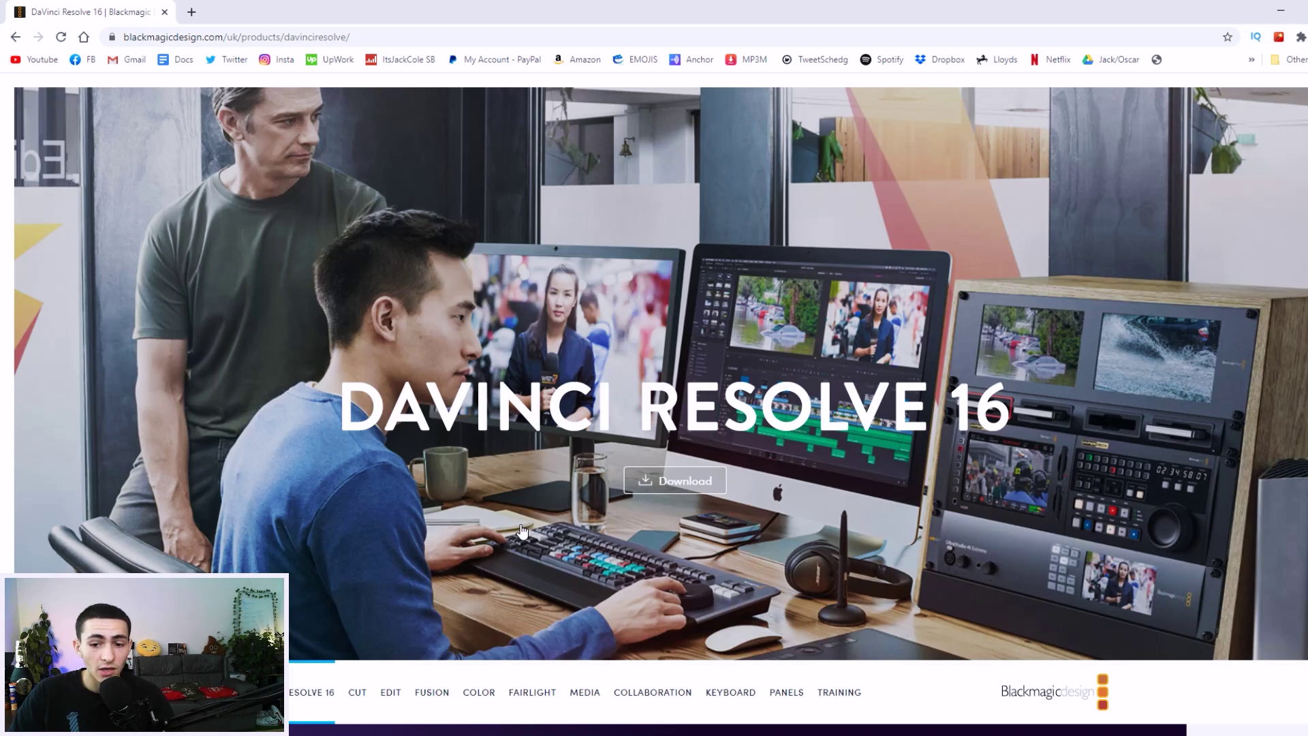
# Fill in the registration form with saved contact details and register to start the download
pyautogui.click(479, 225)
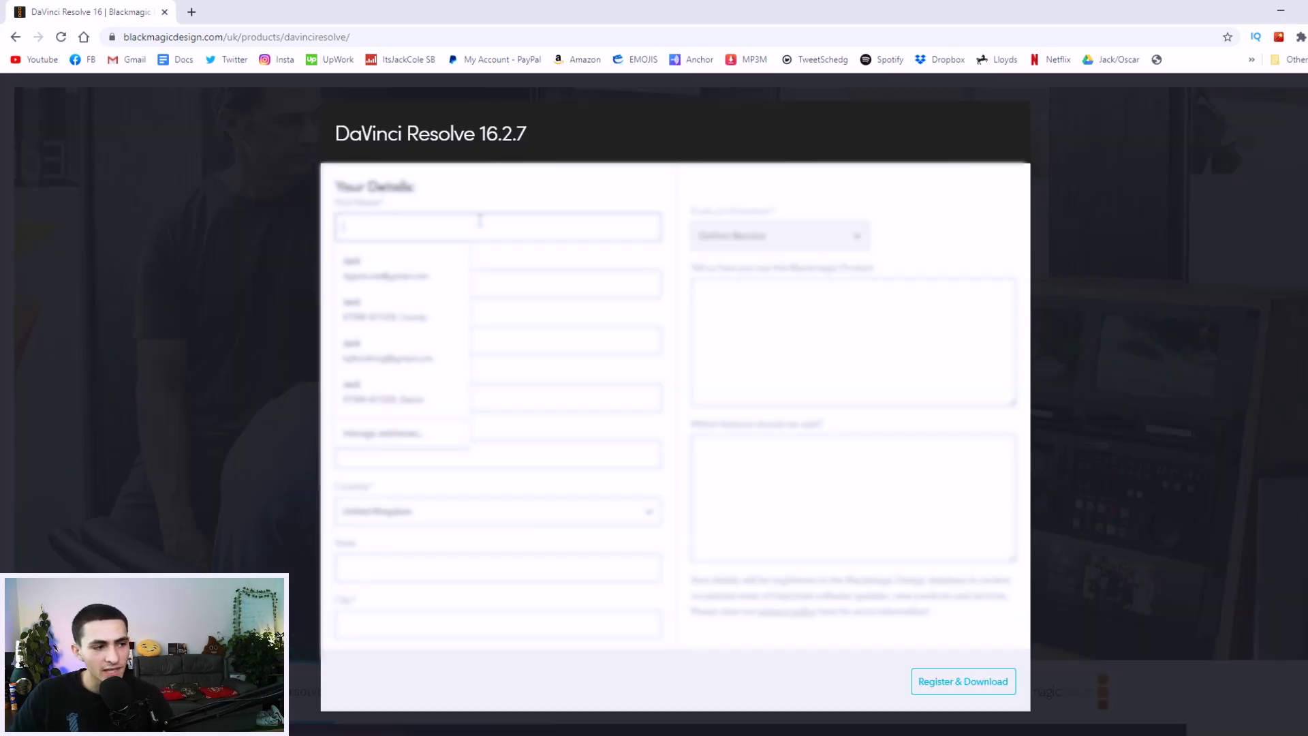
pyautogui.click(413, 277)
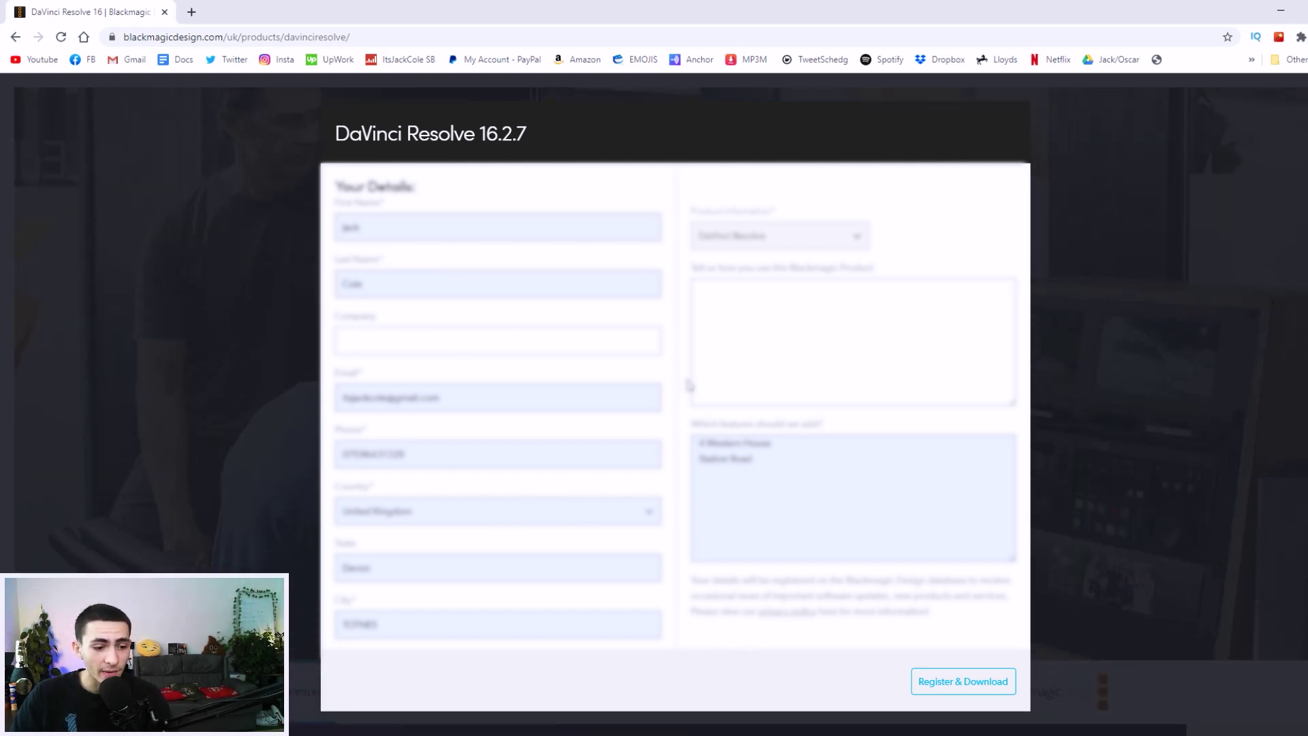
pyautogui.click(982, 683)
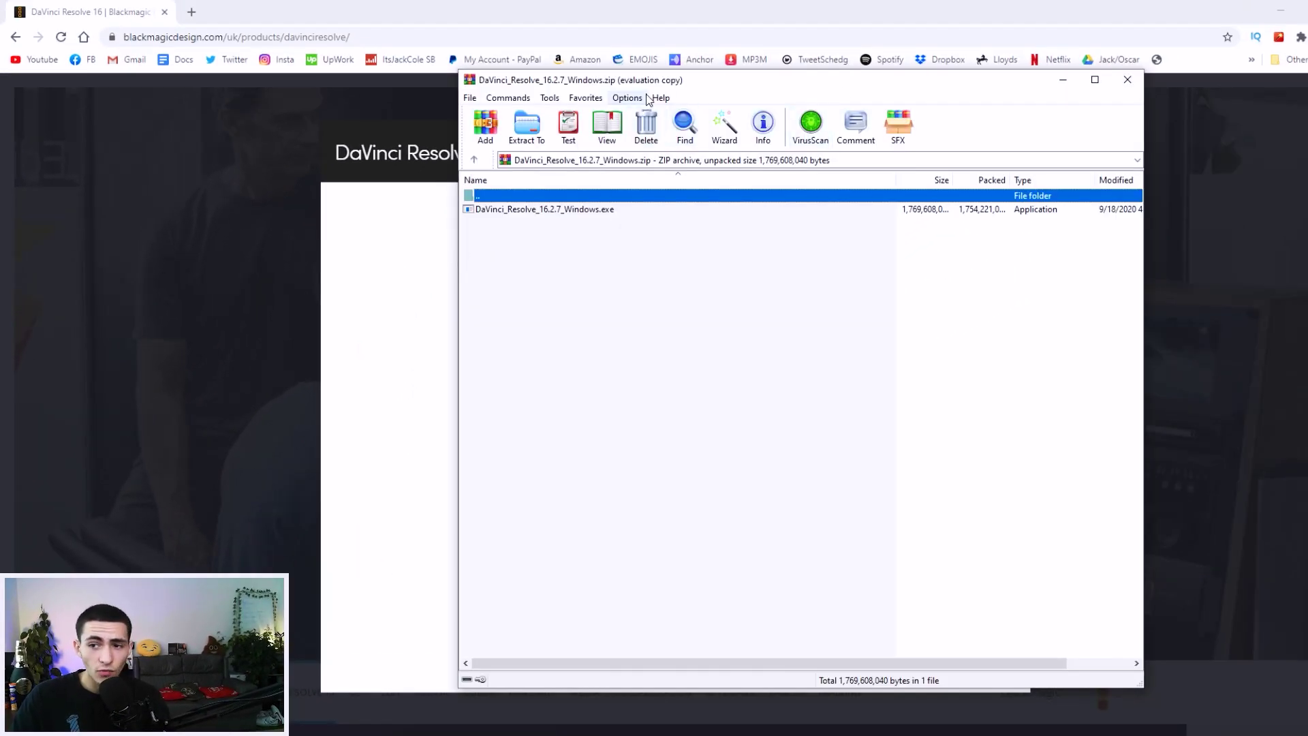
# Launch the DaVinci_Resolve_16.2.7_Windows.exe installer from the downloaded ZIP archive
pyautogui.click(534, 214)
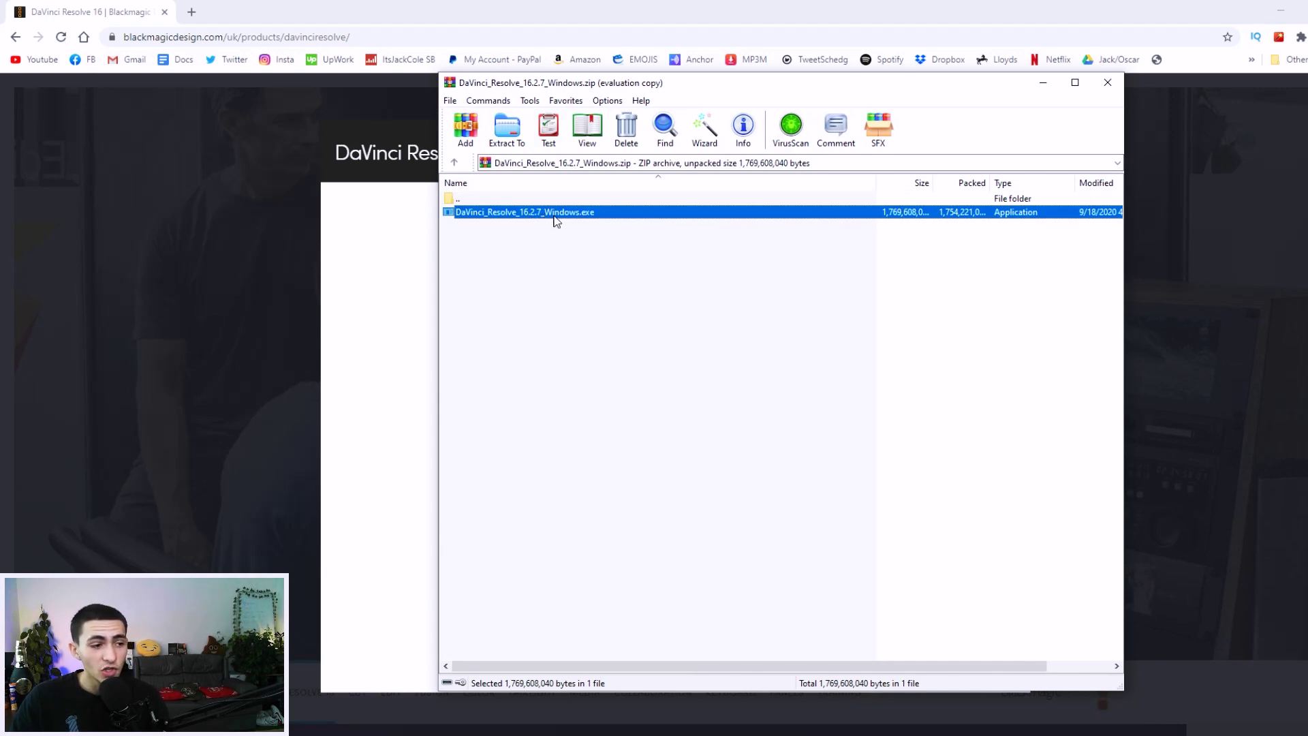
pyautogui.doubleClick(562, 214)
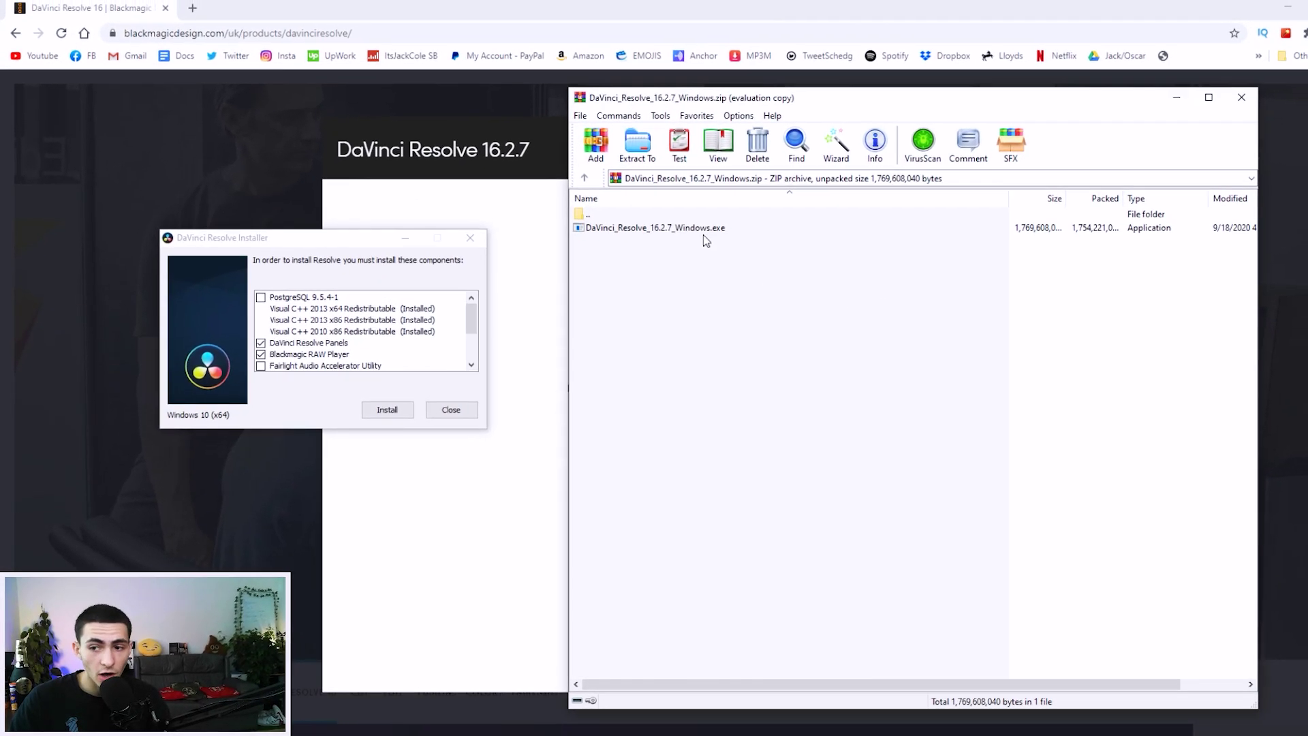
pyautogui.click(729, 220)
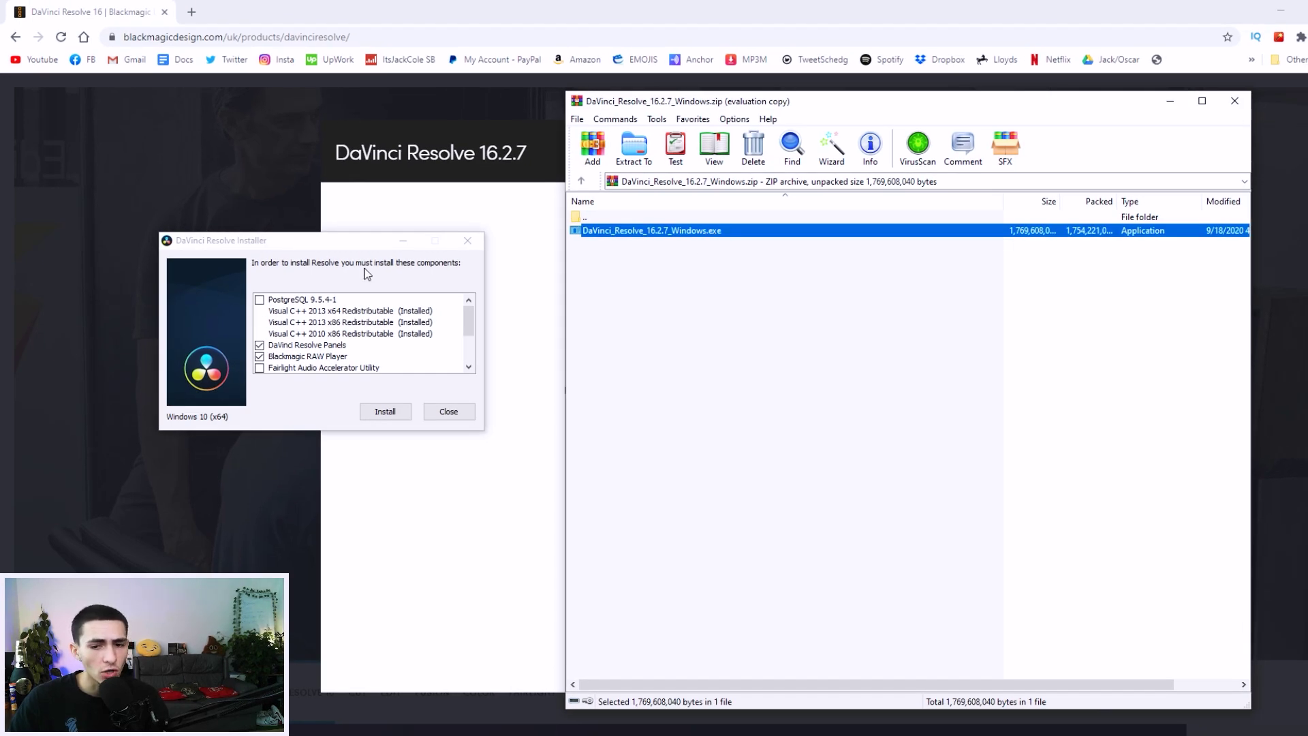
# Start the installation in the DaVinci Resolve Installer, keeping DaVinci Resolve Panels and Blackmagic RAW Player selected
pyautogui.moveTo(369, 244); pyautogui.dragTo(351, 218)
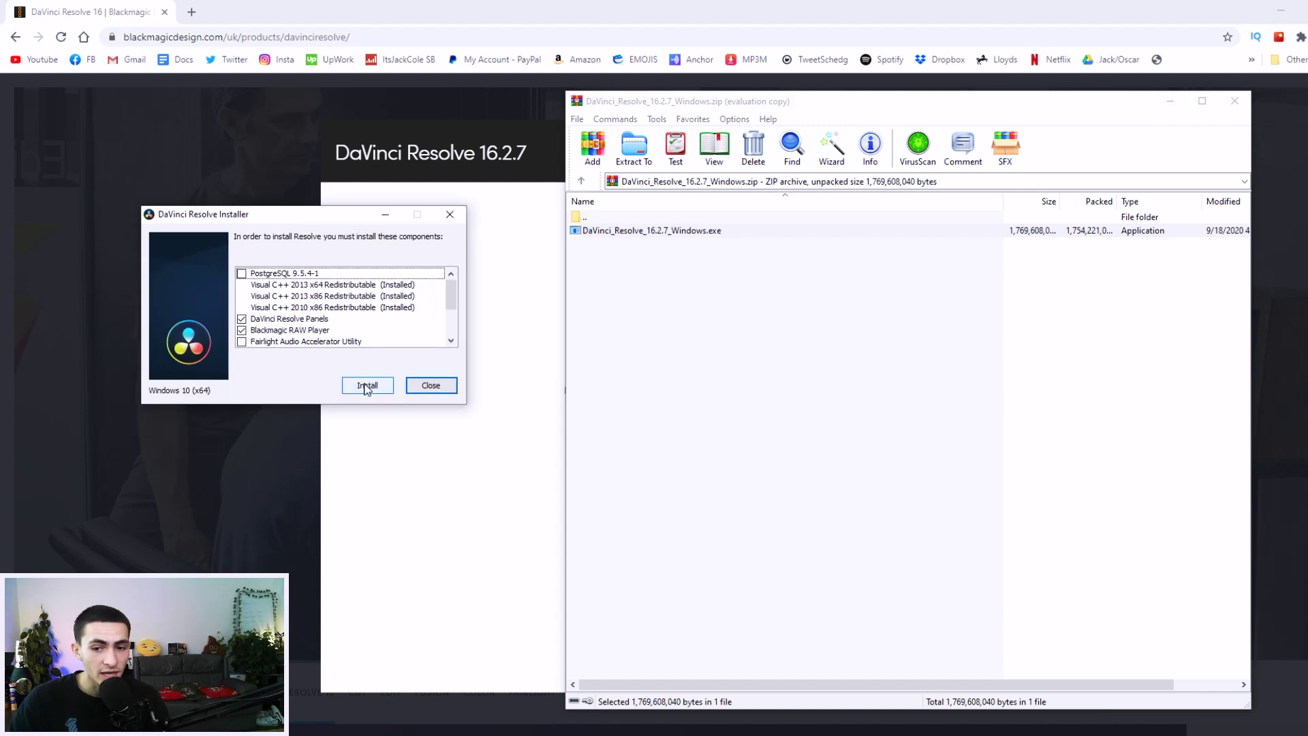
pyautogui.click(297, 328)
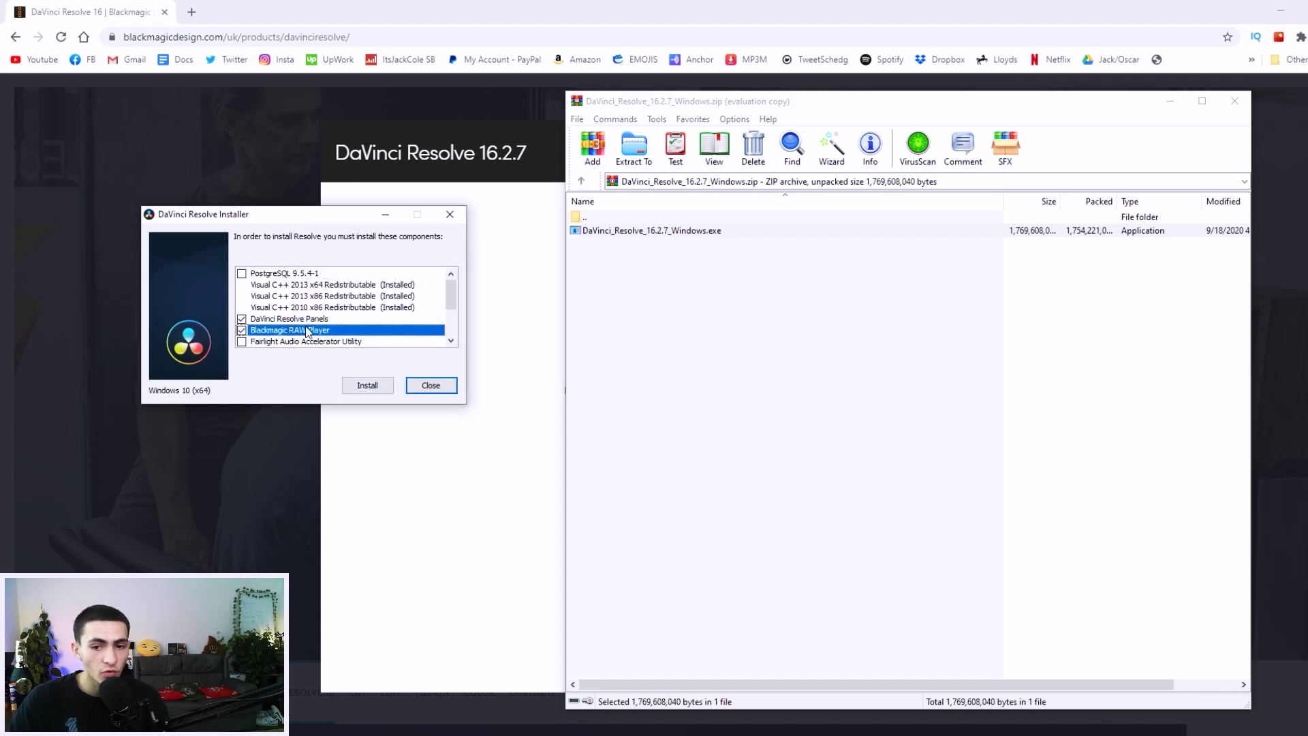
pyautogui.click(368, 386)
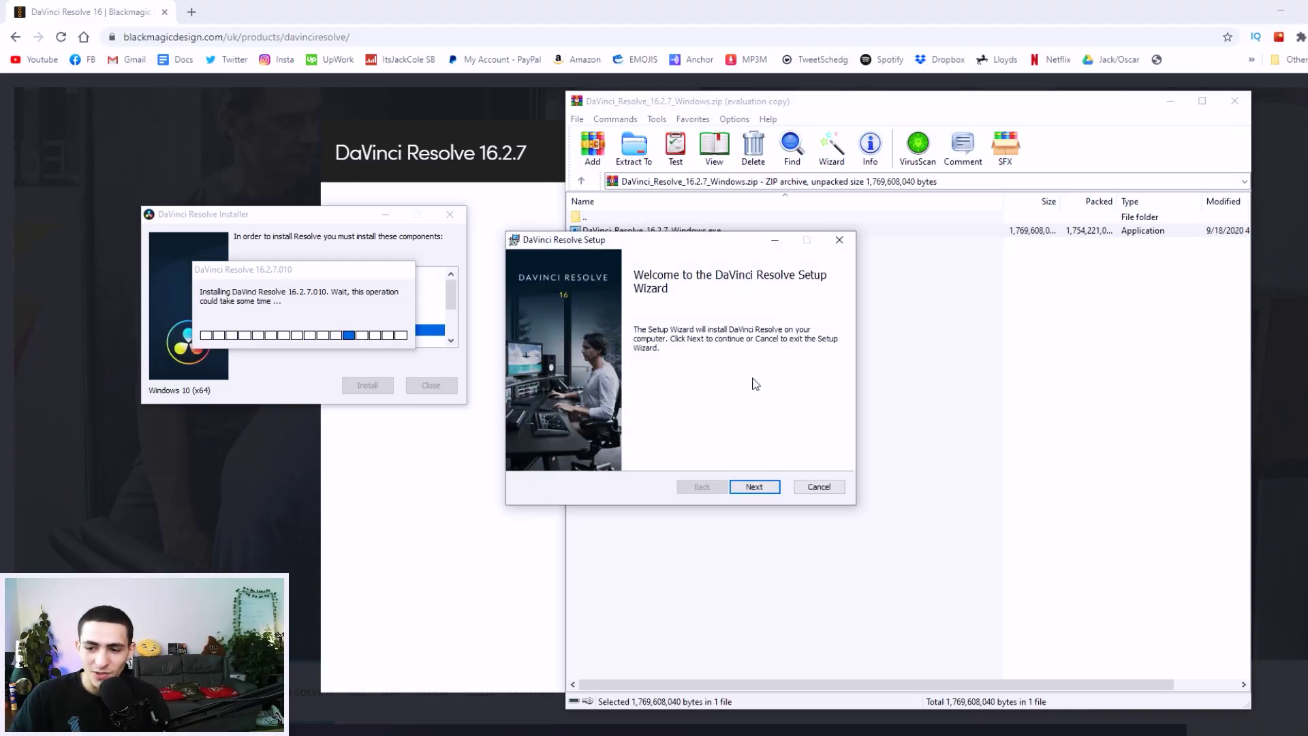
# Install DaVinci Resolve to the default folder, accepting the license agreement and completing the setup wizard without showing the ReadMe
pyautogui.click(754, 486)
pyautogui.click(619, 457)
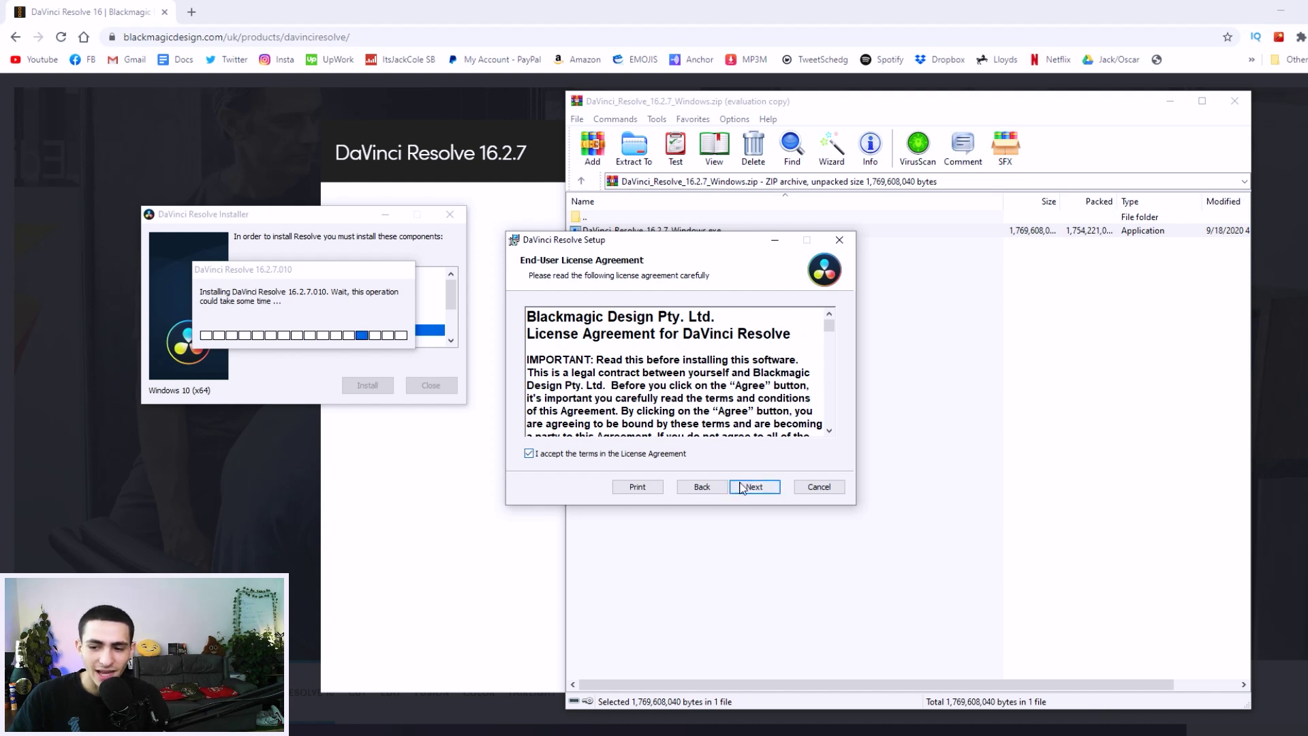
pyautogui.click(762, 488)
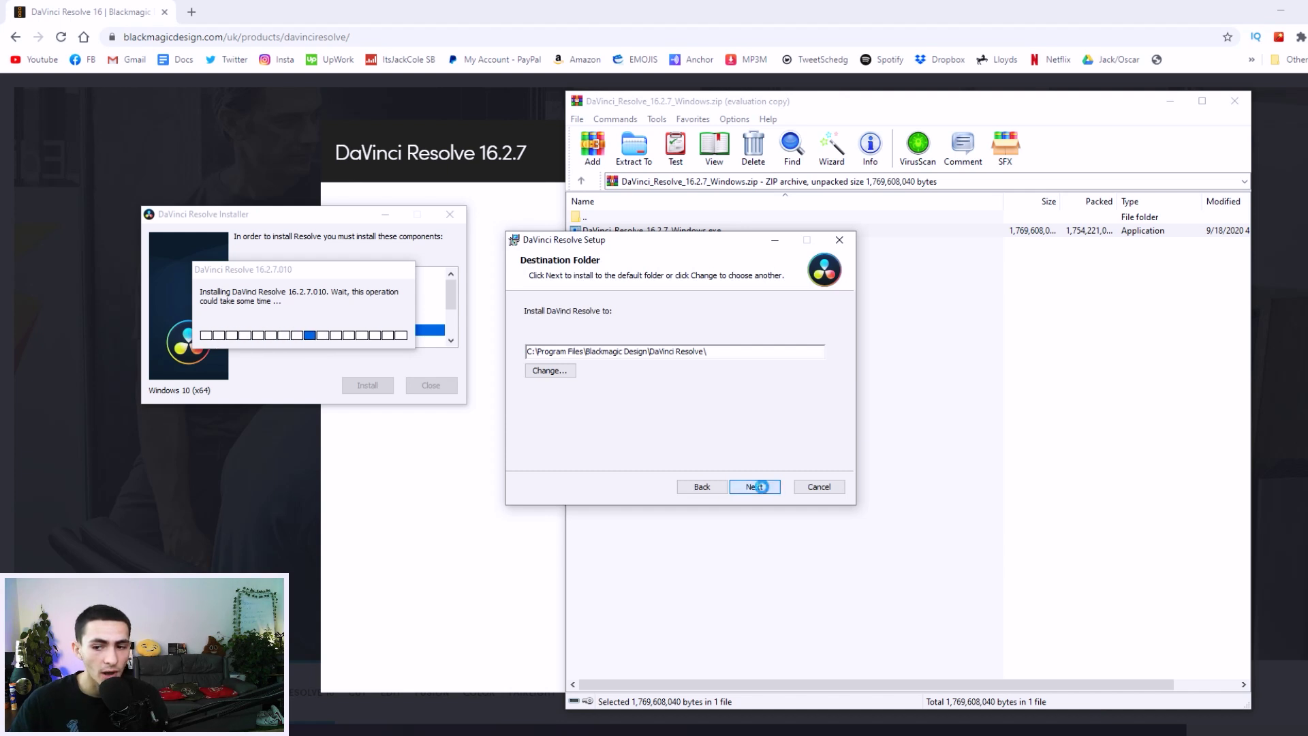
pyautogui.click(762, 488)
pyautogui.click(762, 488)
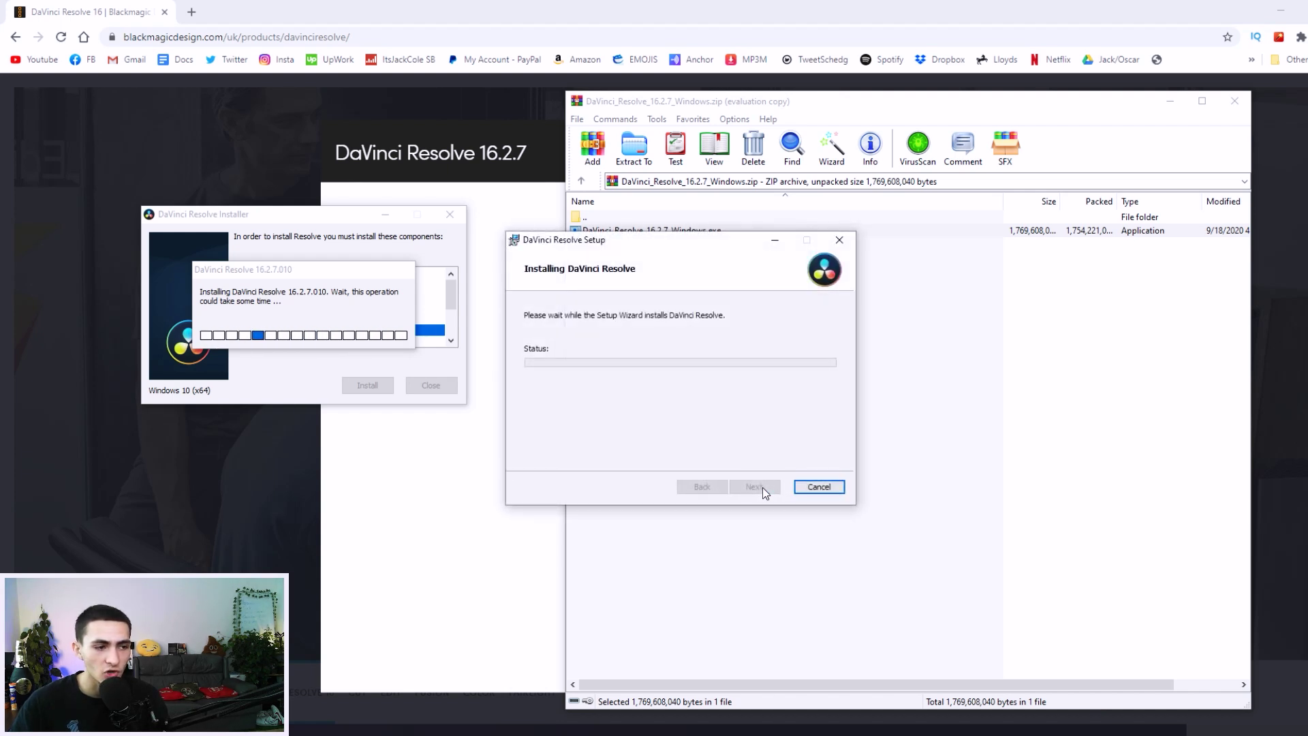
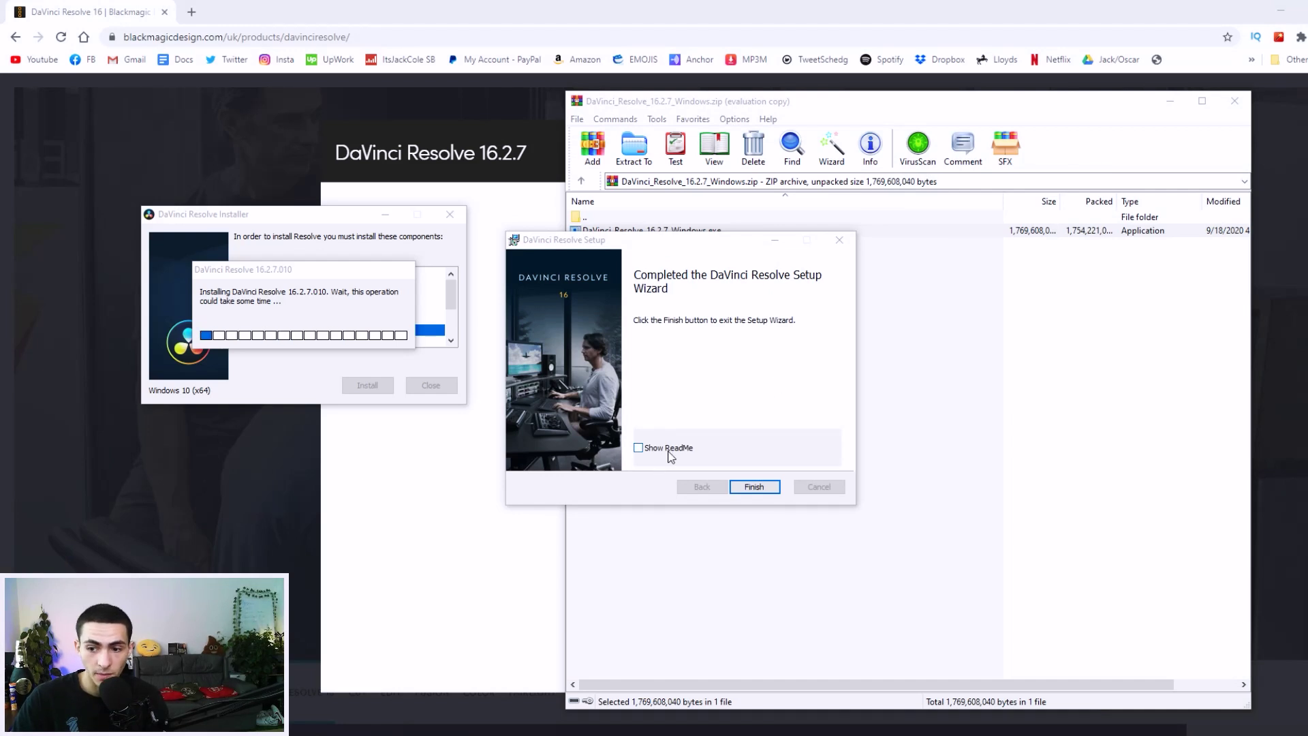
pyautogui.click(753, 486)
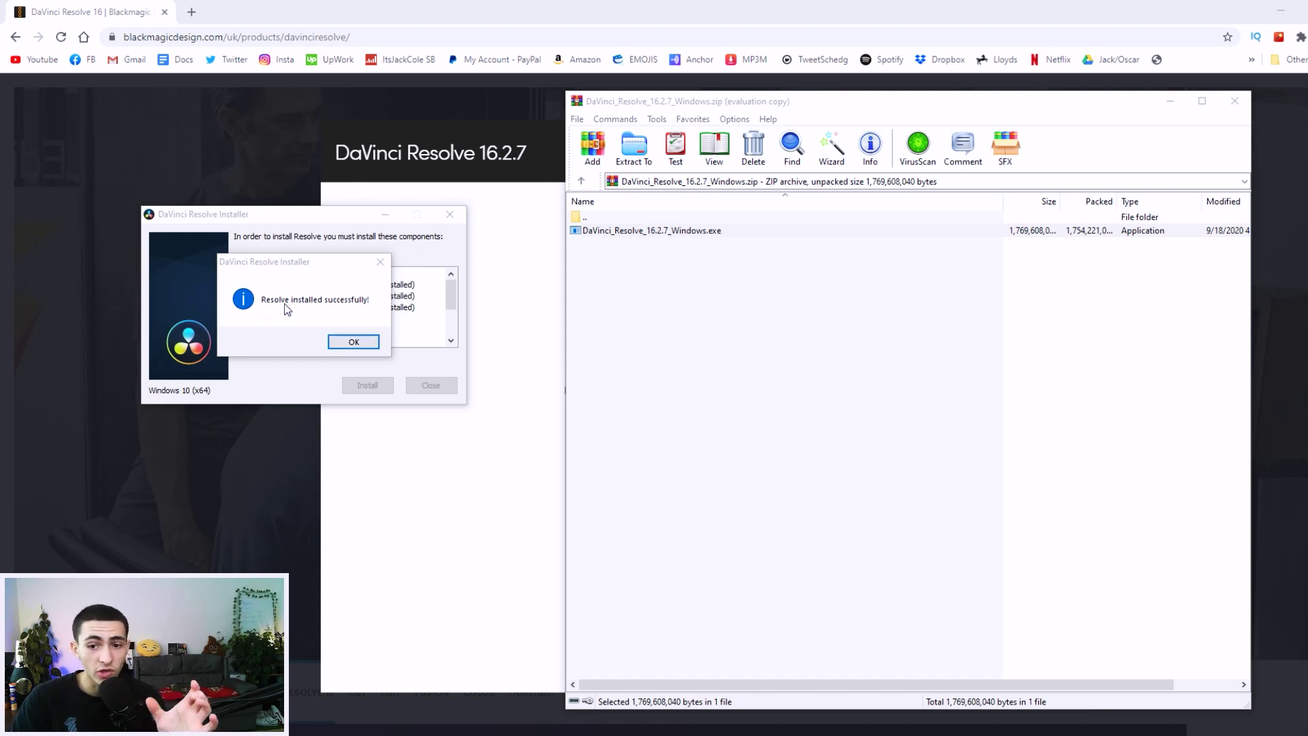
pyautogui.click(353, 342)
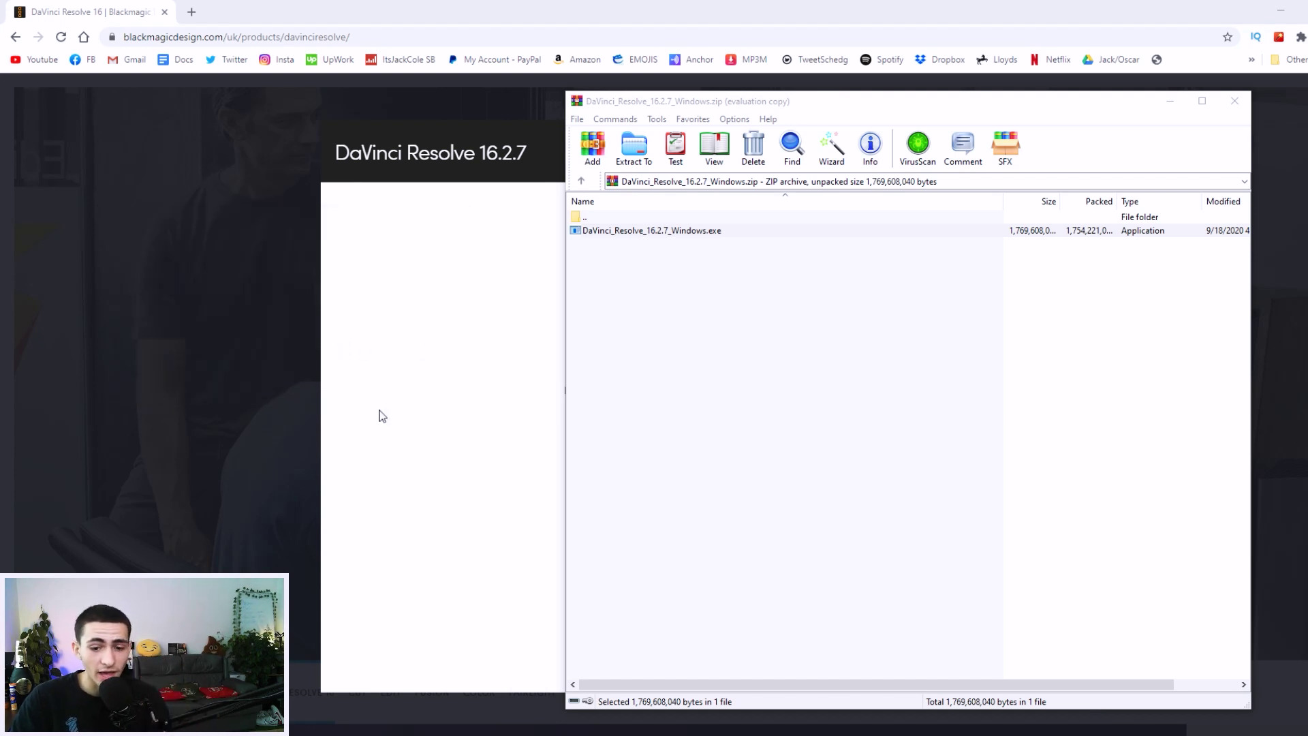
pyautogui.press('super')
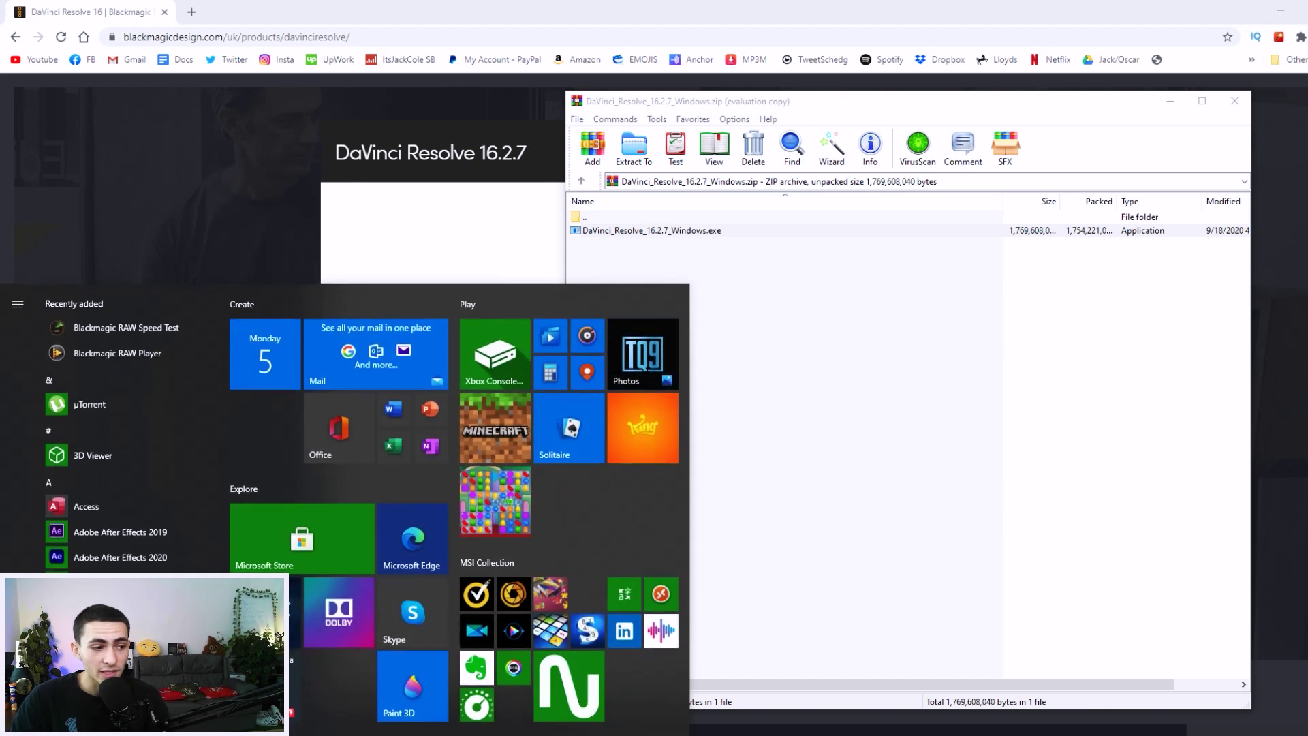
pyautogui.press('super')
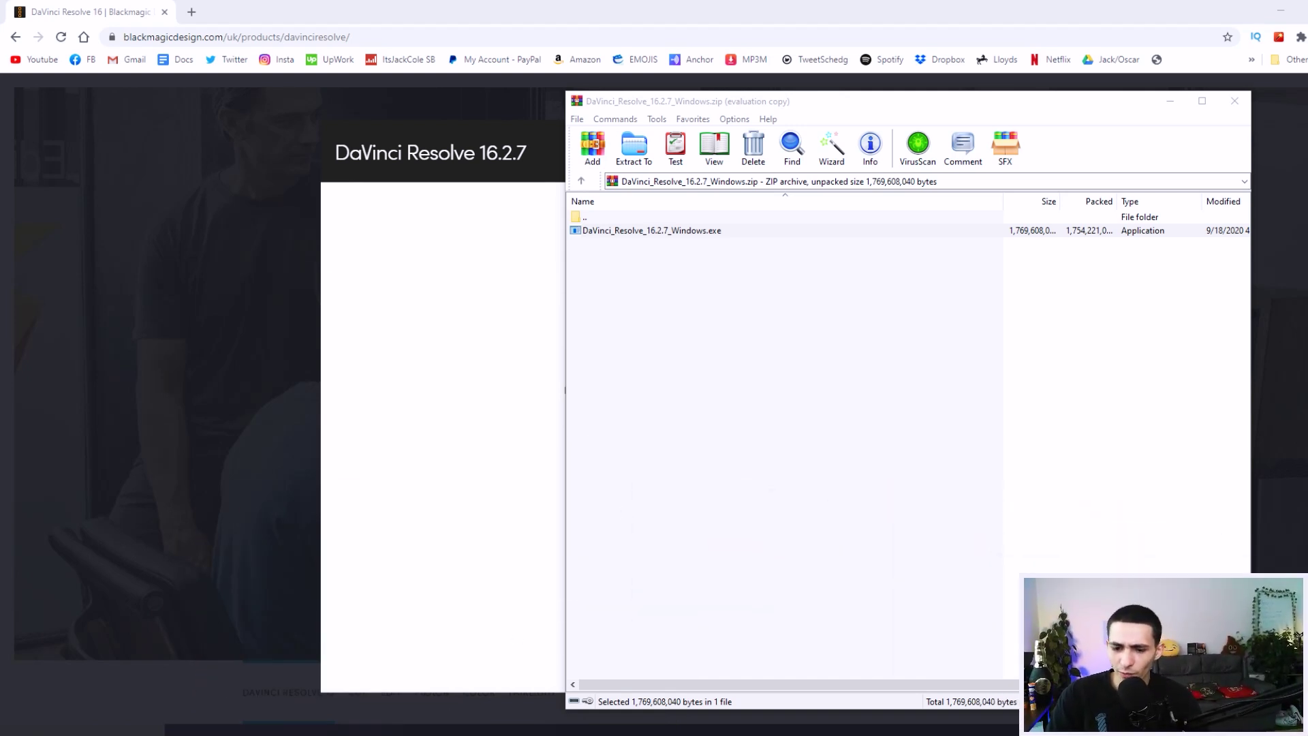
pyautogui.press('super')
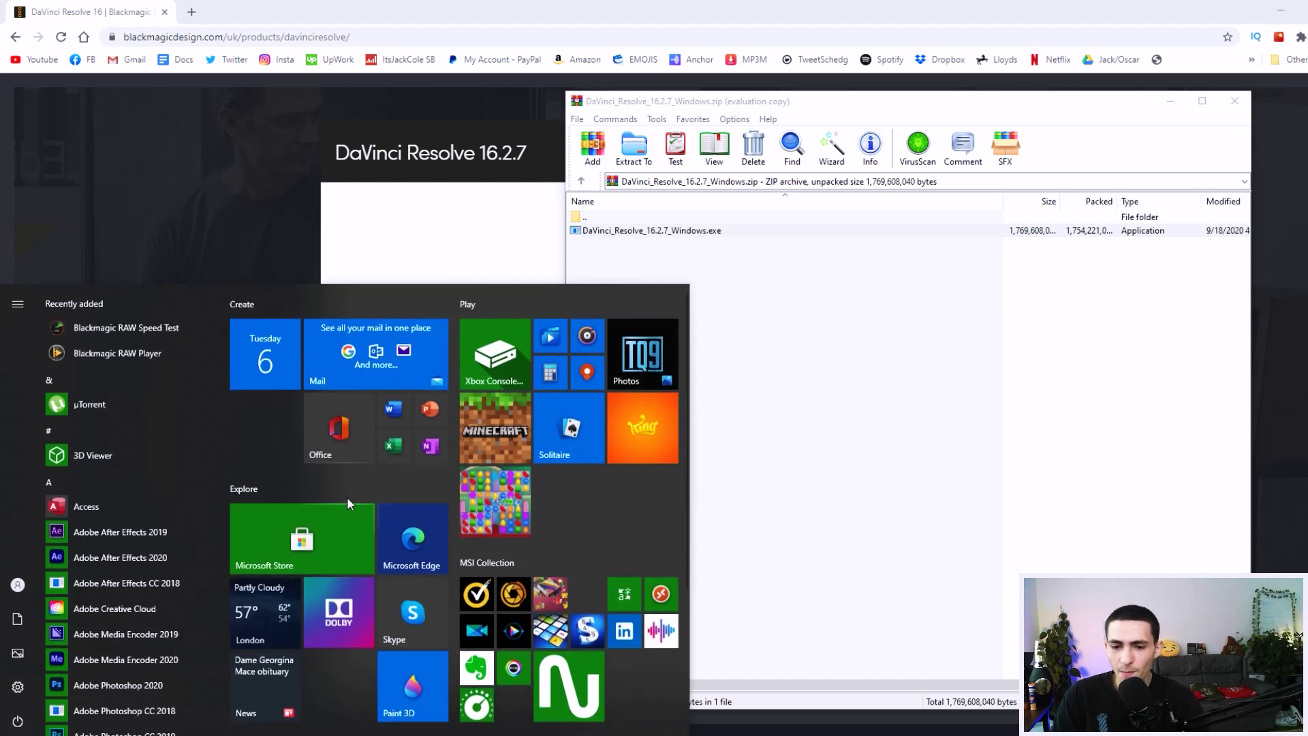
pyautogui.write('davinci')
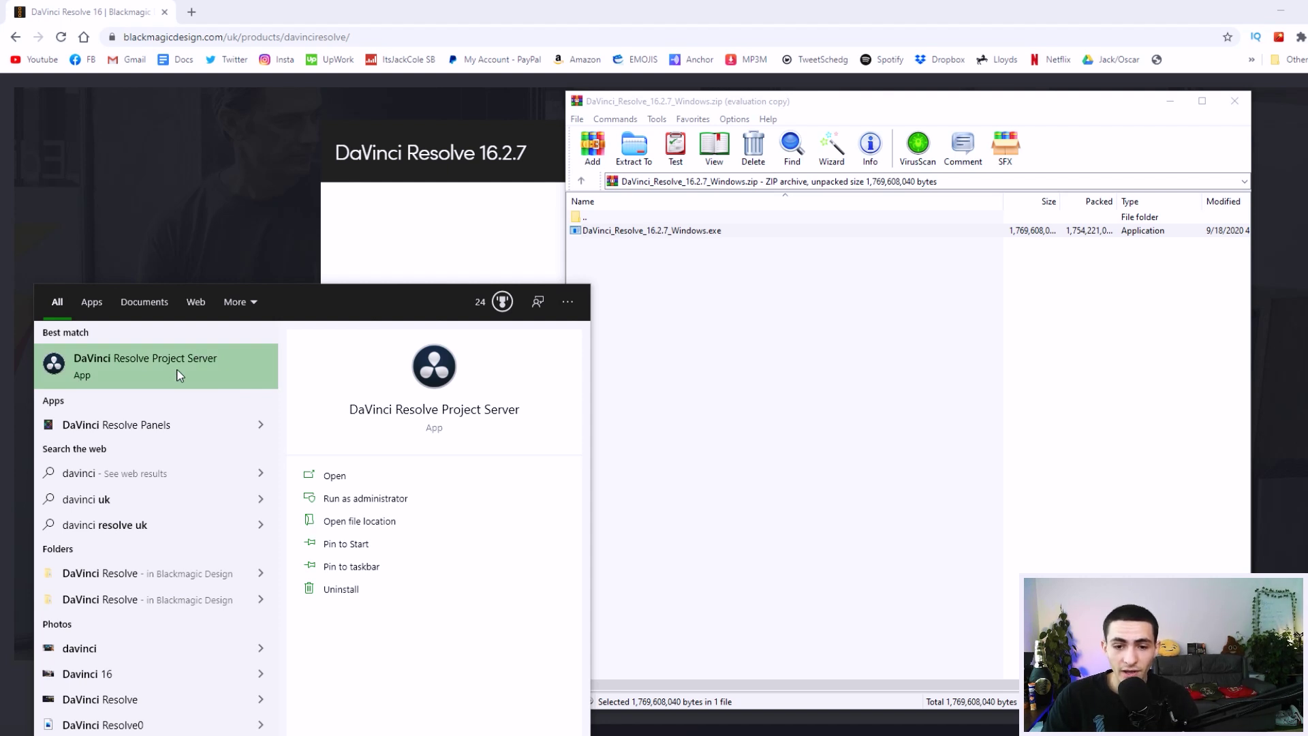
pyautogui.press('BackSpace')
pyautogui.press('BackSpace')
pyautogui.press('BackSpace')
pyautogui.press('BackSpace')
pyautogui.press('BackSpace')
pyautogui.press('BackSpace')
pyautogui.press('BackSpace')
# Search Windows for "resolve" and launch the Resolve app
pyautogui.write('resolve')
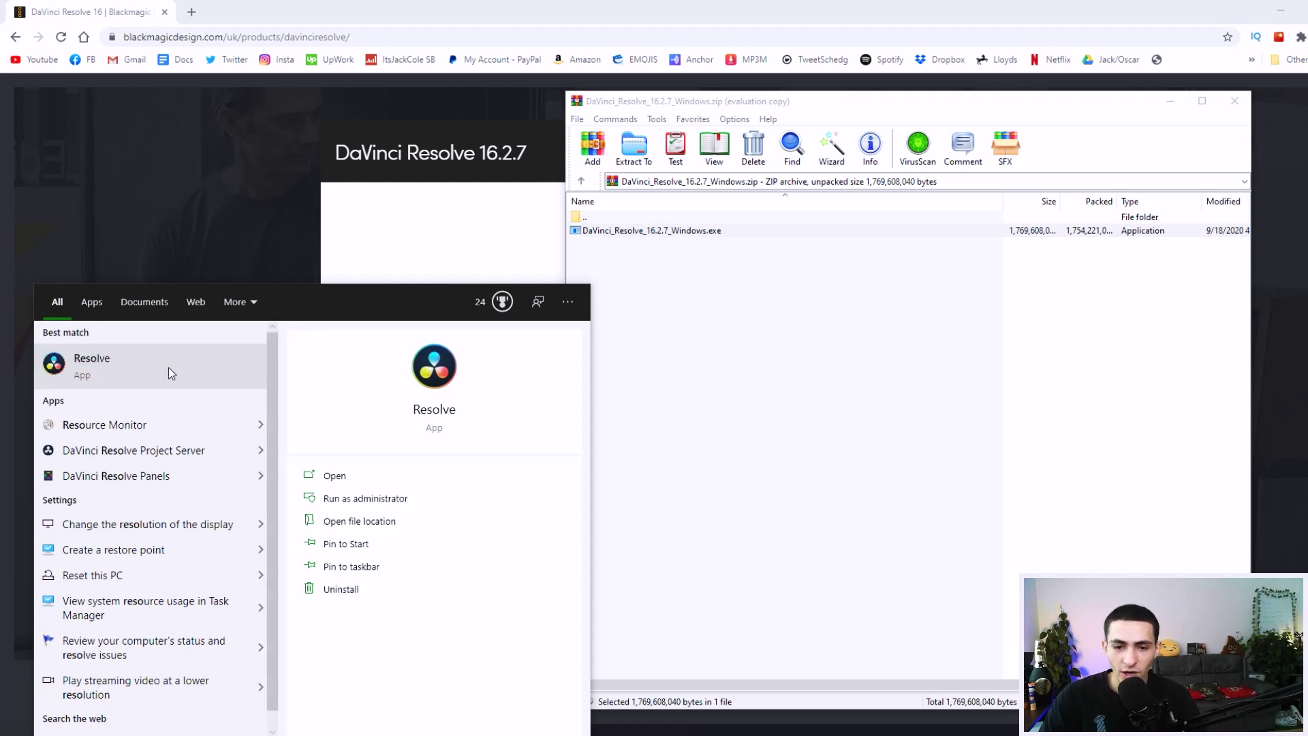
pyautogui.click(103, 369)
pyautogui.click(103, 368)
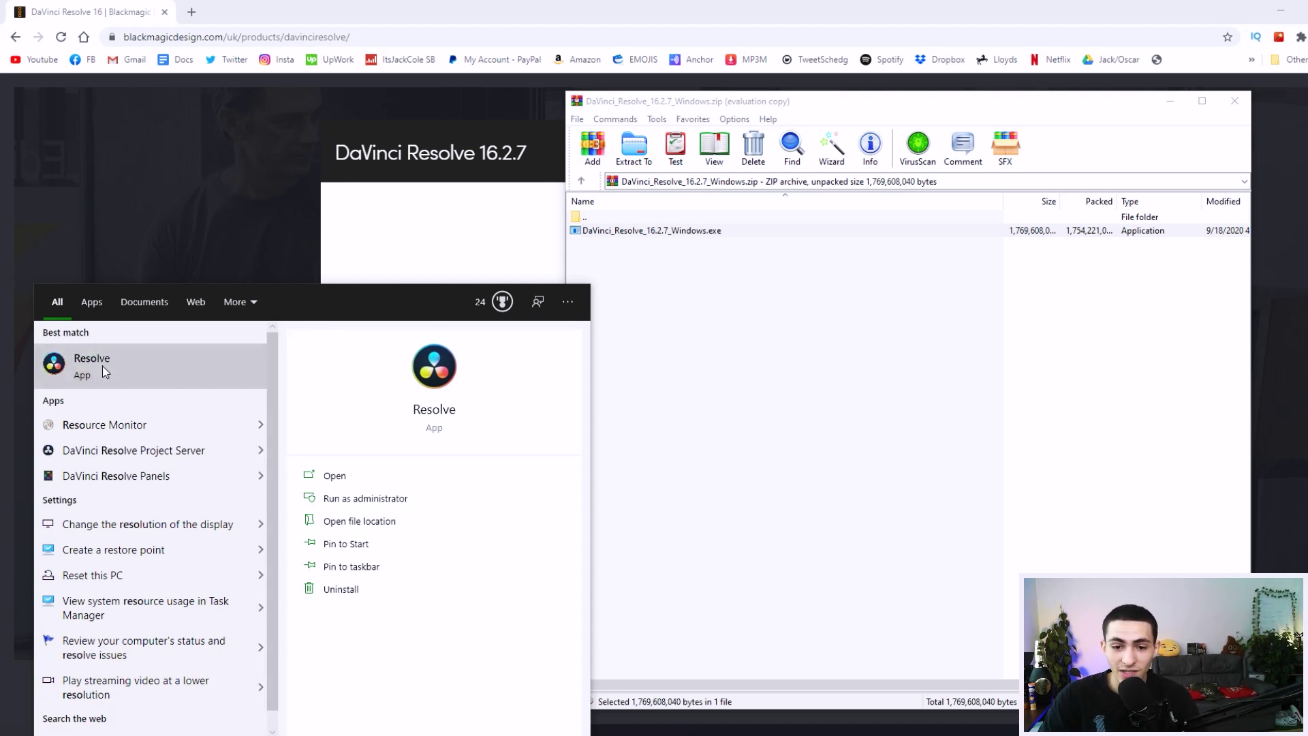
pyautogui.click(447, 380)
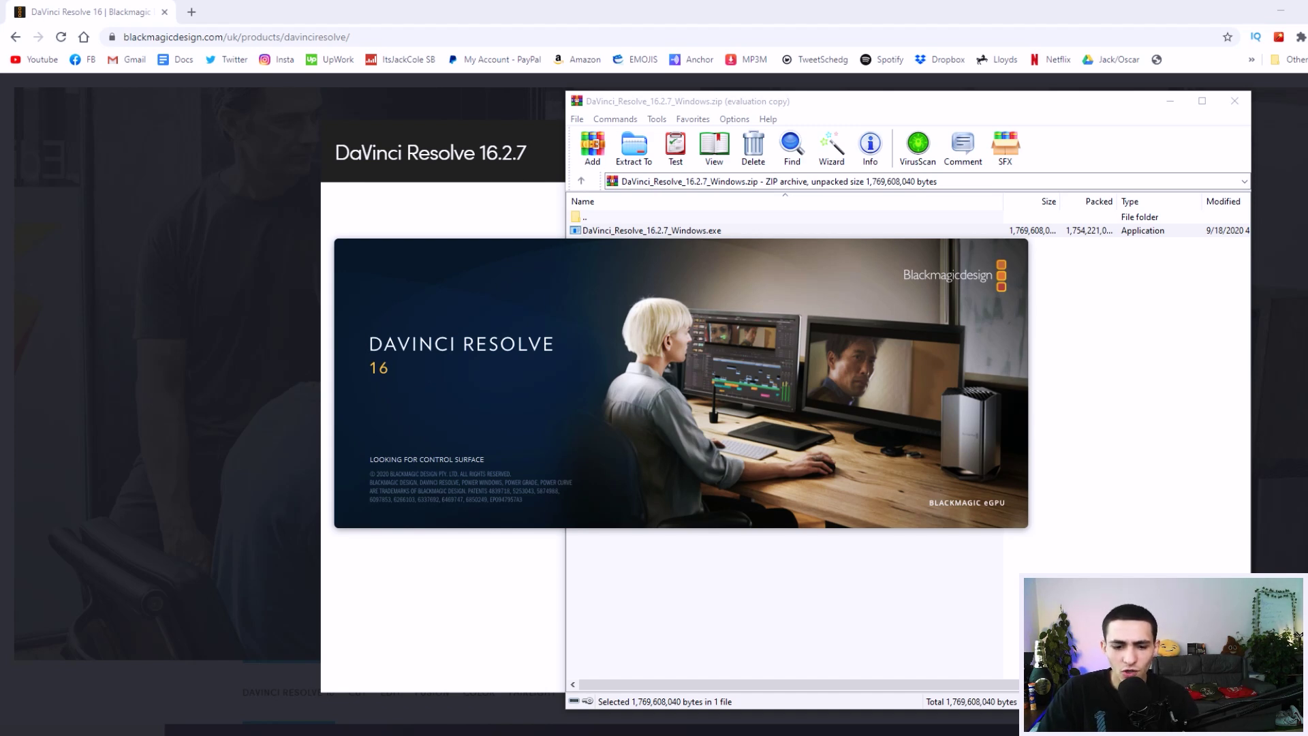
# Search Windows for "davinci r" and open DaVinci Resolve Project Server
pyautogui.press('super')
pyautogui.write('davinci rsd')
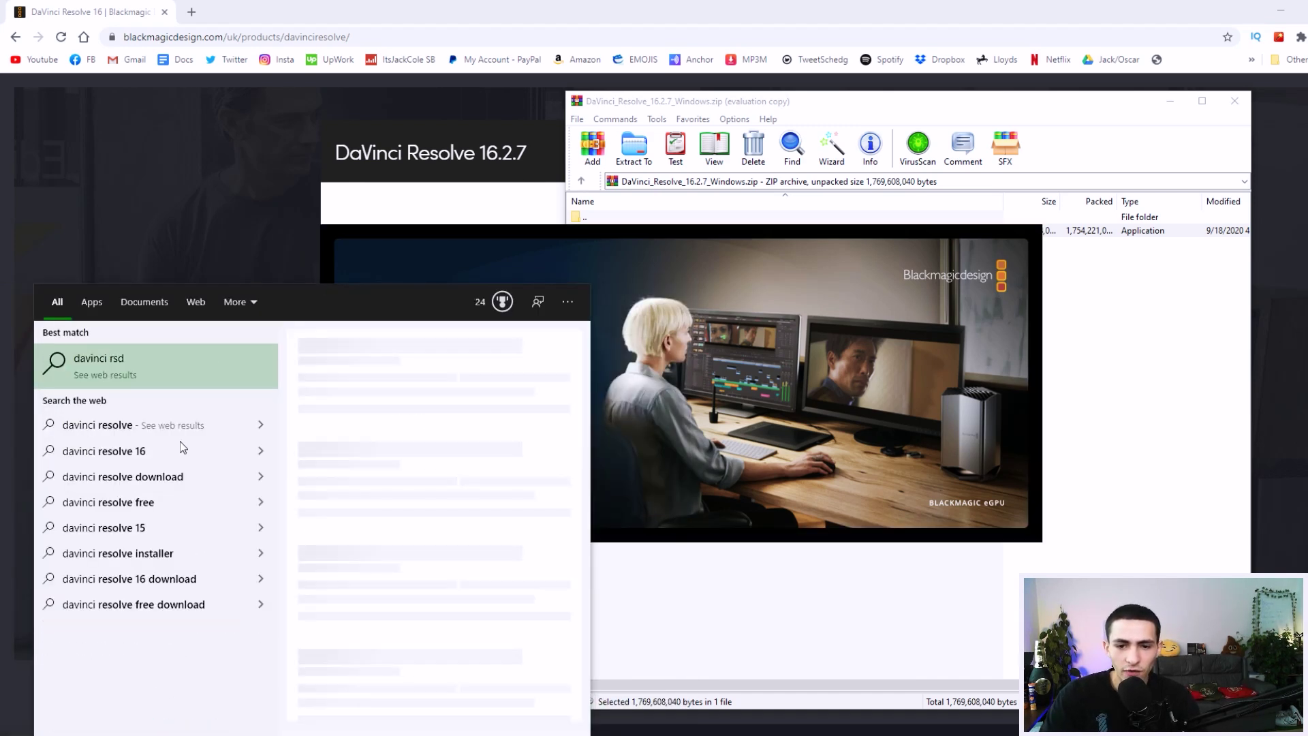
pyautogui.press('BackSpace')
pyautogui.press('BackSpace')
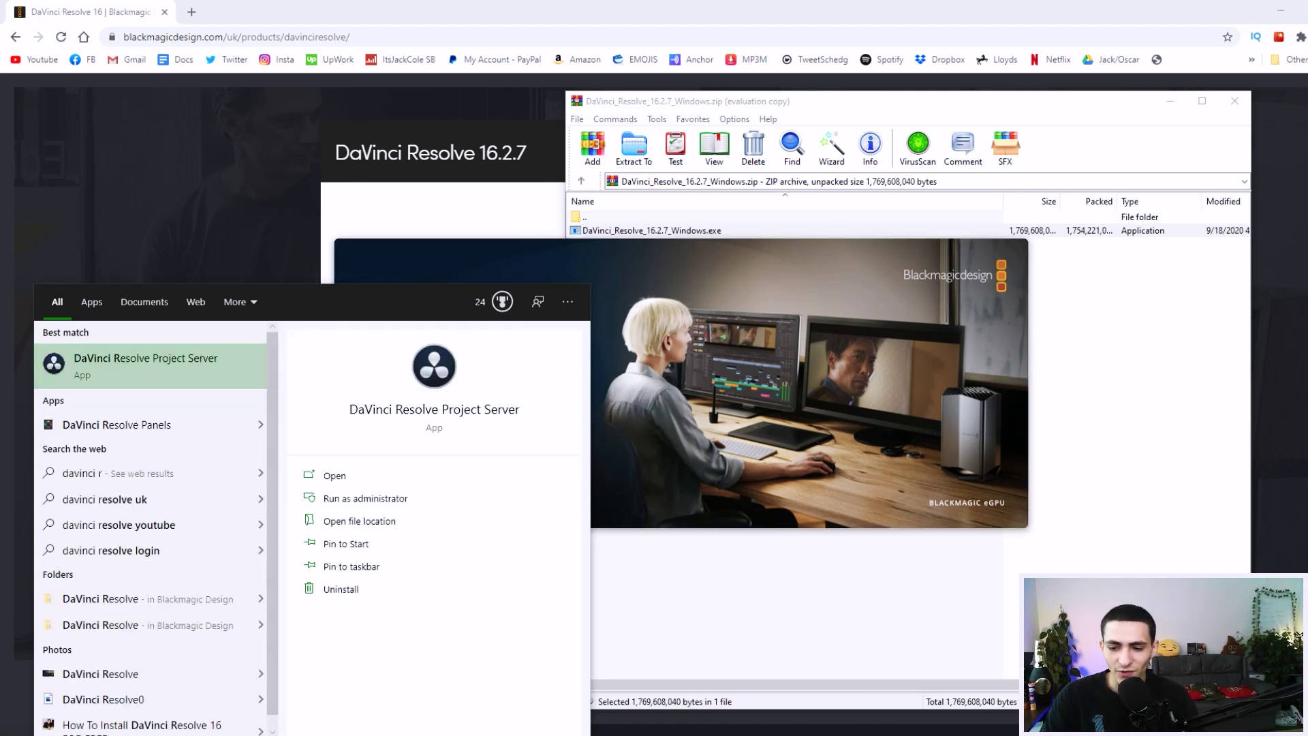
pyautogui.click(154, 362)
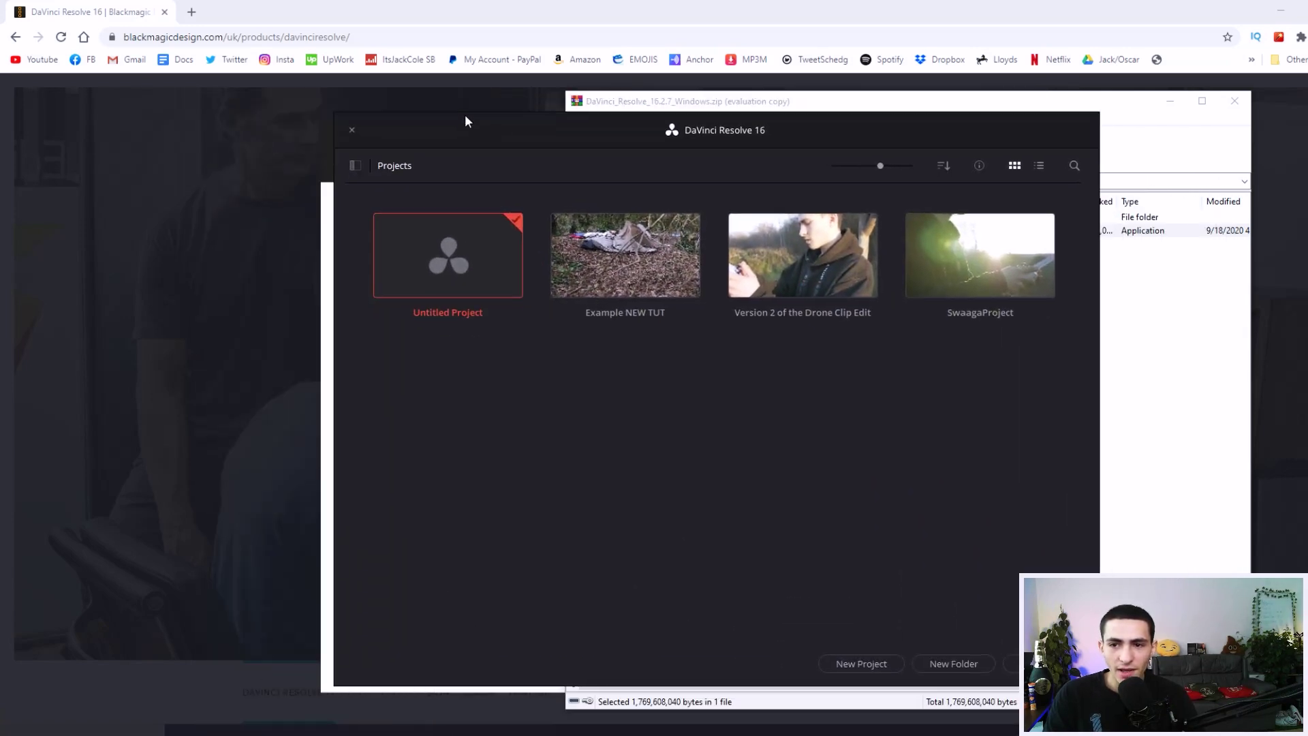
# Open SwaagaProject from the project manager and move the playhead to the start of Timeline 1
pyautogui.moveTo(464, 121); pyautogui.dragTo(370, 88)
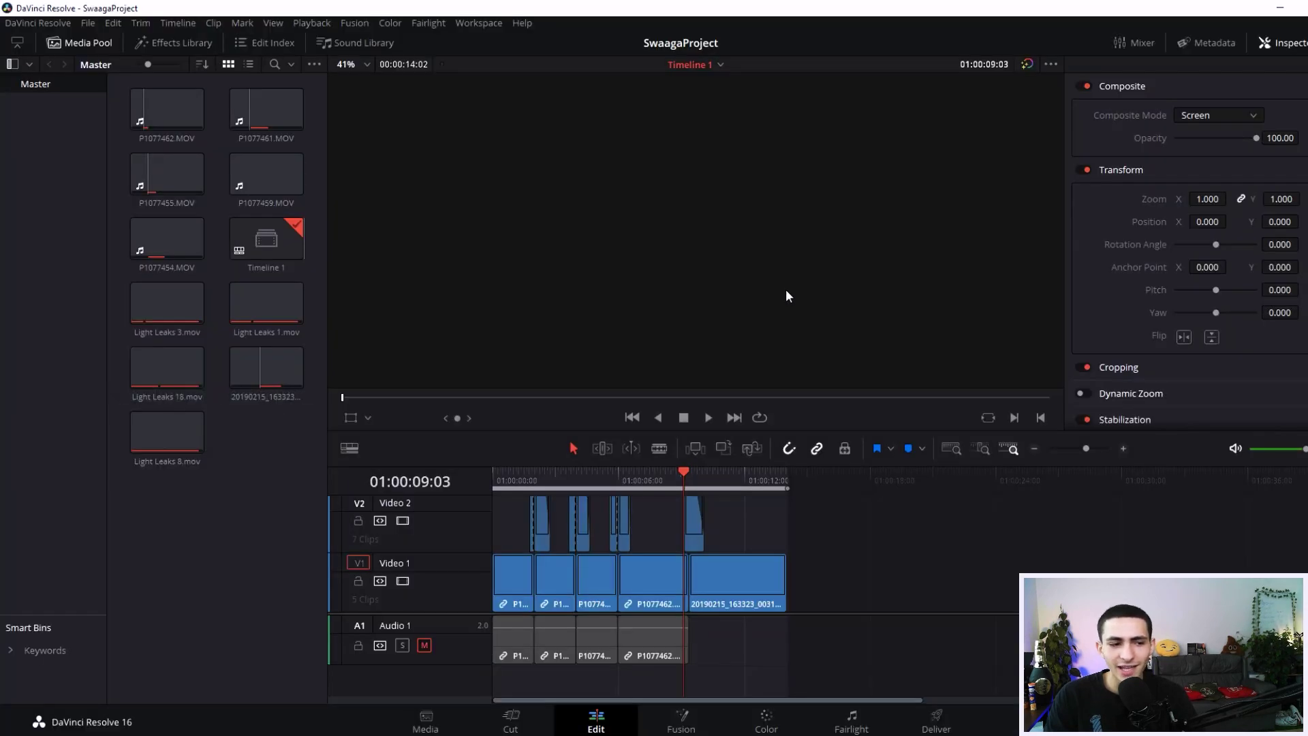
pyautogui.moveTo(689, 470); pyautogui.dragTo(446, 484)
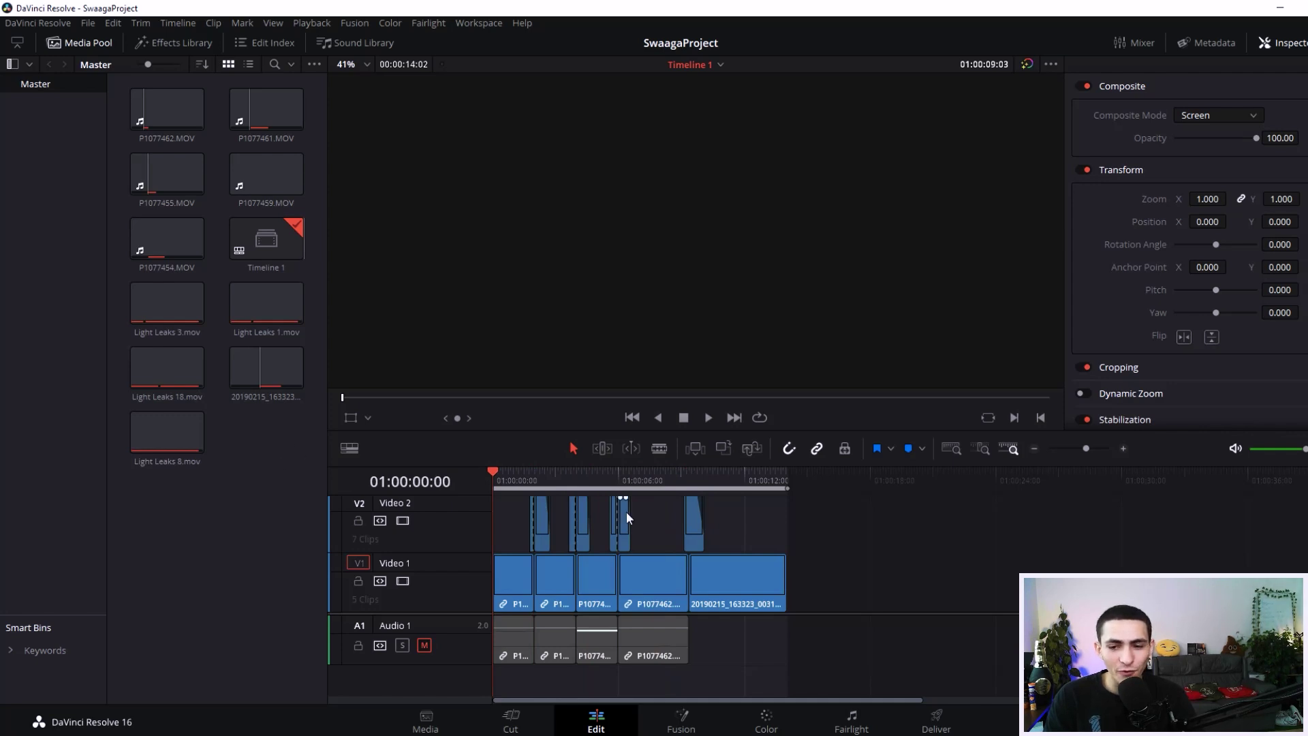
# Play back Timeline 1 from near its beginning to preview the edited drone clips
pyautogui.press('space')
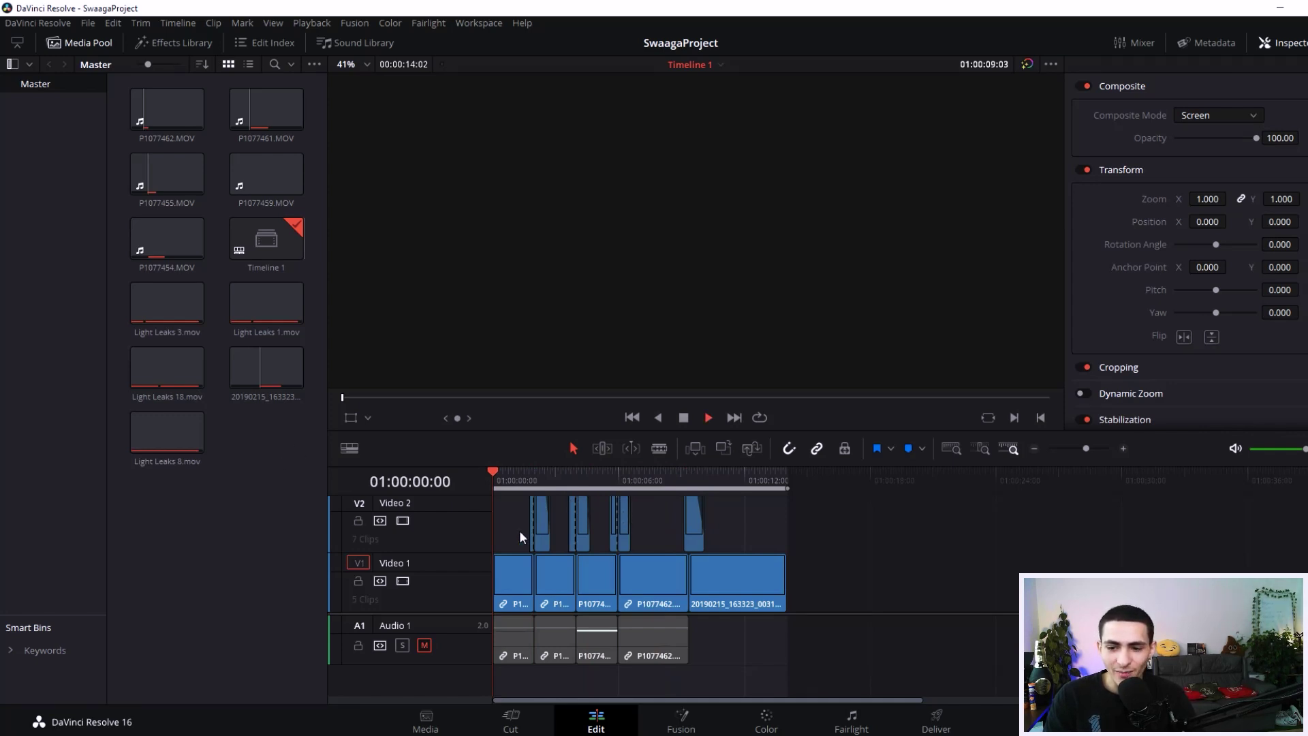
pyautogui.click(683, 418)
pyautogui.moveTo(502, 479); pyautogui.dragTo(493, 479)
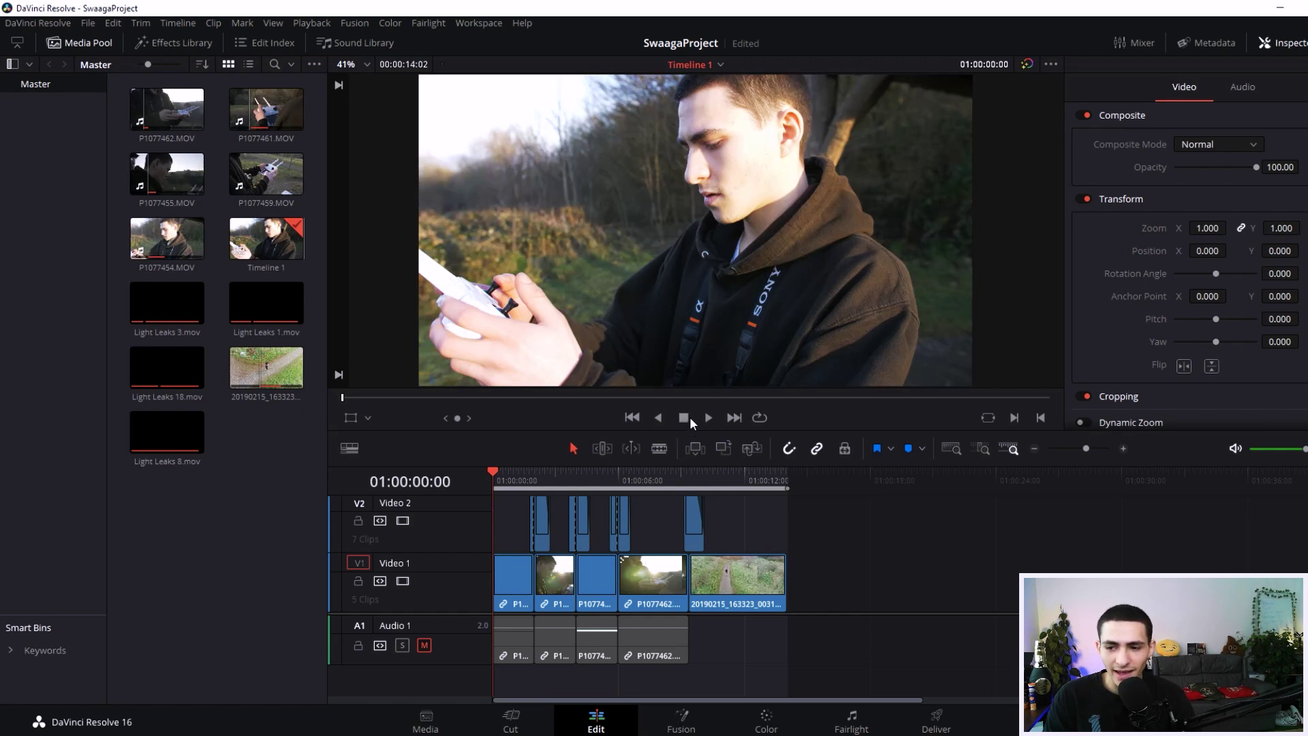
pyautogui.moveTo(509, 472)
pyautogui.mouseDown()
pyautogui.moveTo(526, 472)
pyautogui.moveTo(508, 472)
pyautogui.mouseUp()
pyautogui.click(709, 417)
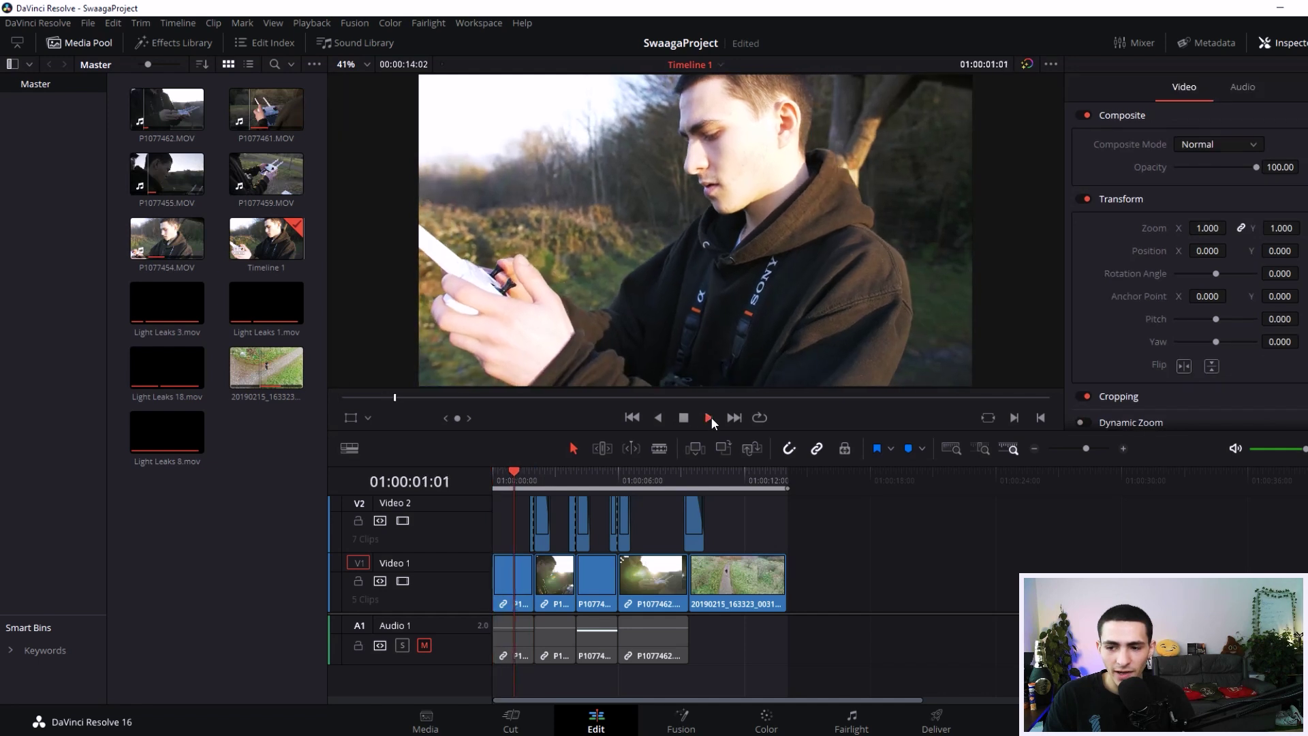
pyautogui.press('space')
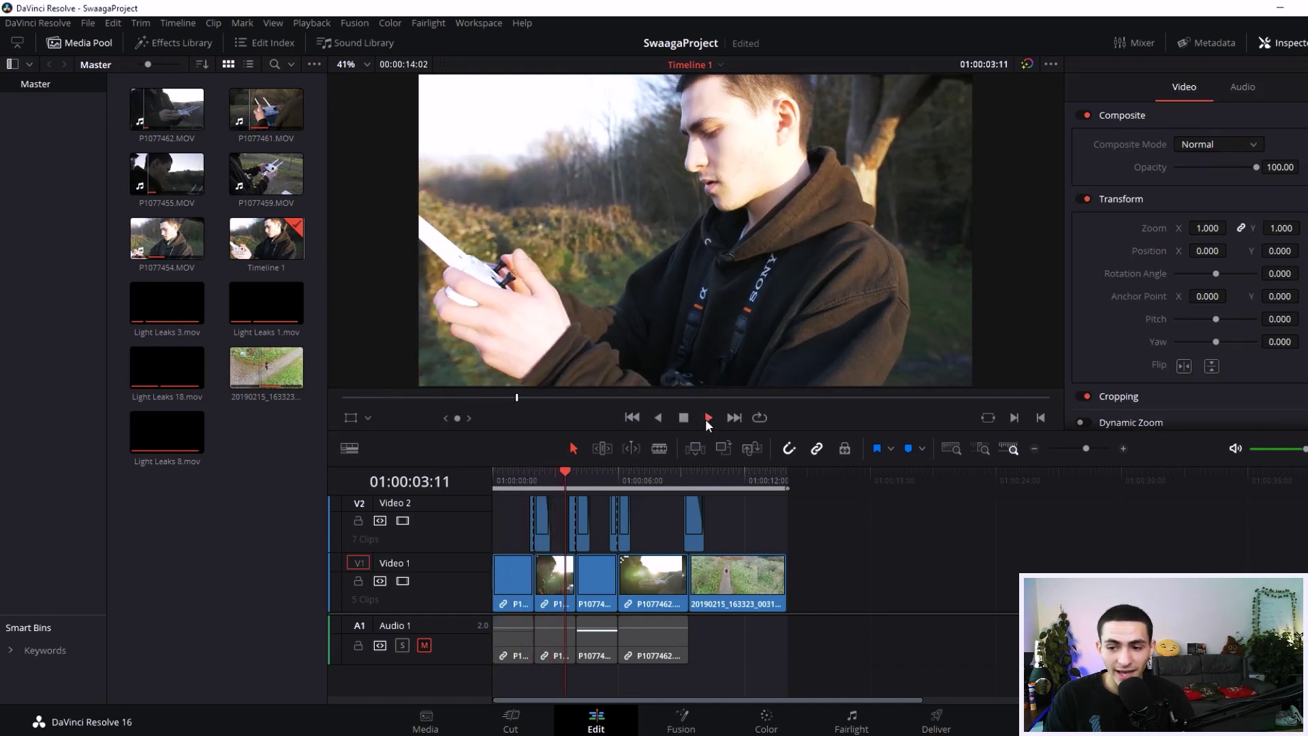